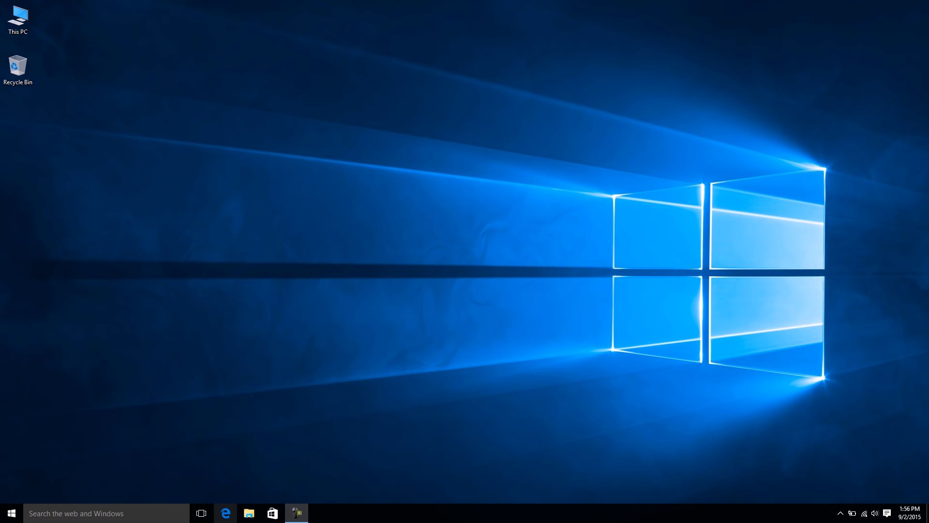
Start Edge, search Google for "java ide" and open the article on the top 11 free Java IDEs.
click(226, 513)
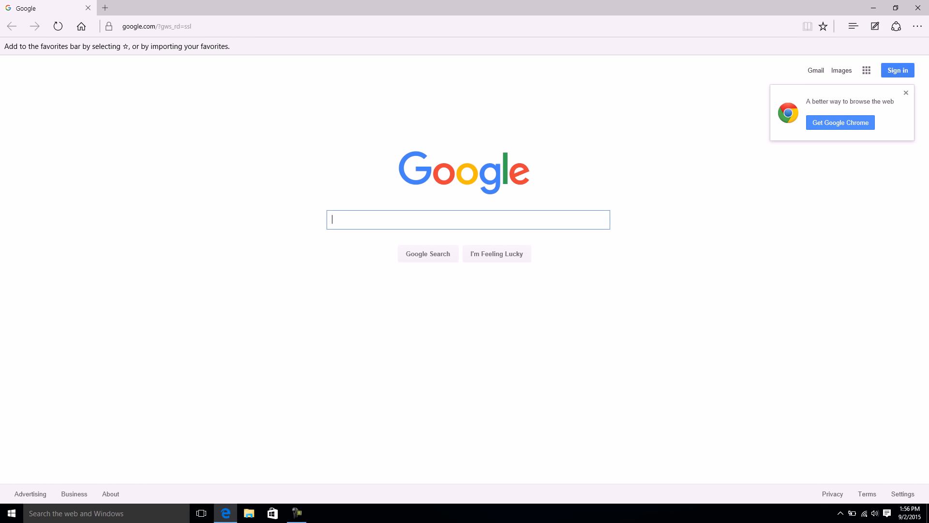
text(java ide)
key(Return)
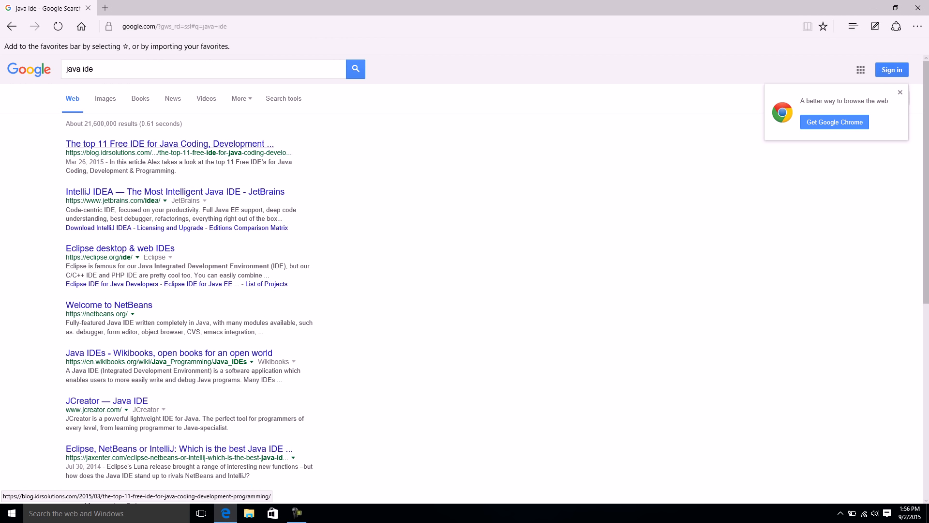
click(170, 144)
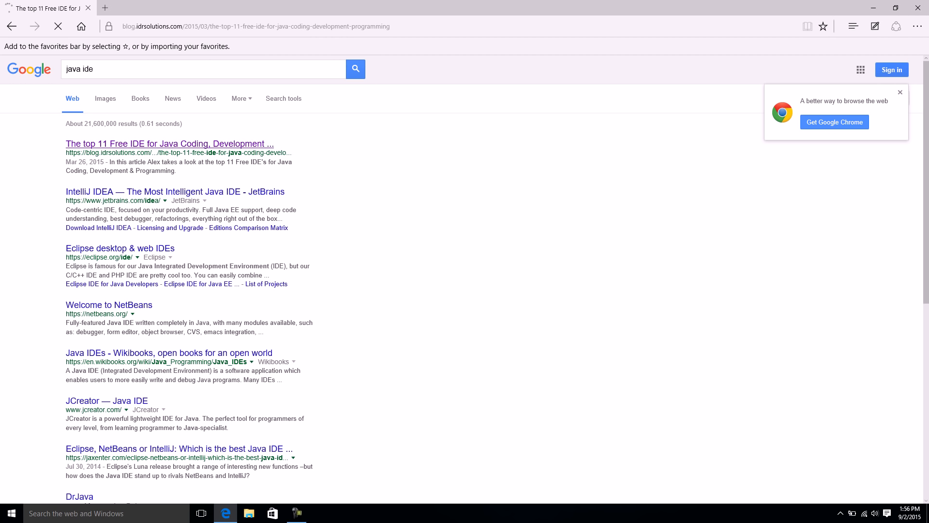
Read through the article's list of Java IDEs, comparing NetBeans, Eclipse and IntelliJ IDEA Community Edition.
scroll(464, 280, down, 20)
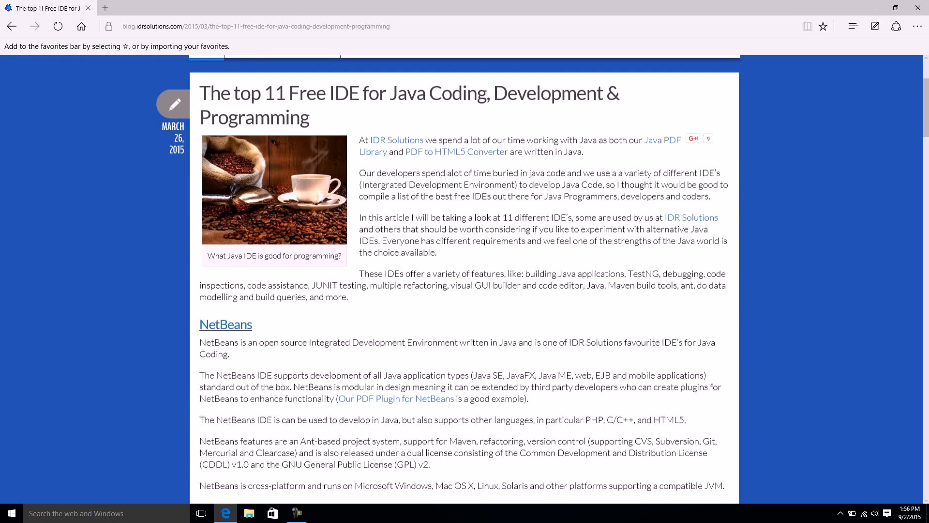
scroll(464, 279, down, 20)
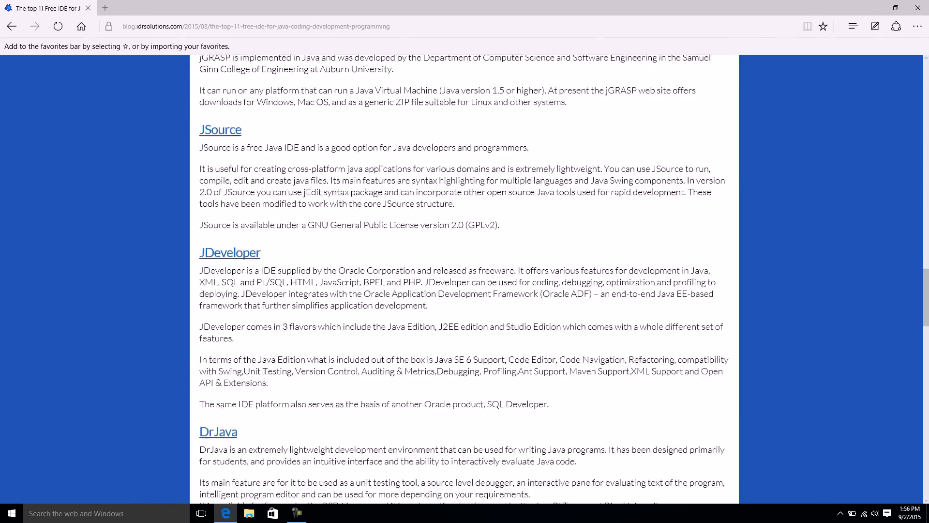
scroll(464, 279, up, 18)
scroll(464, 279, up, 20)
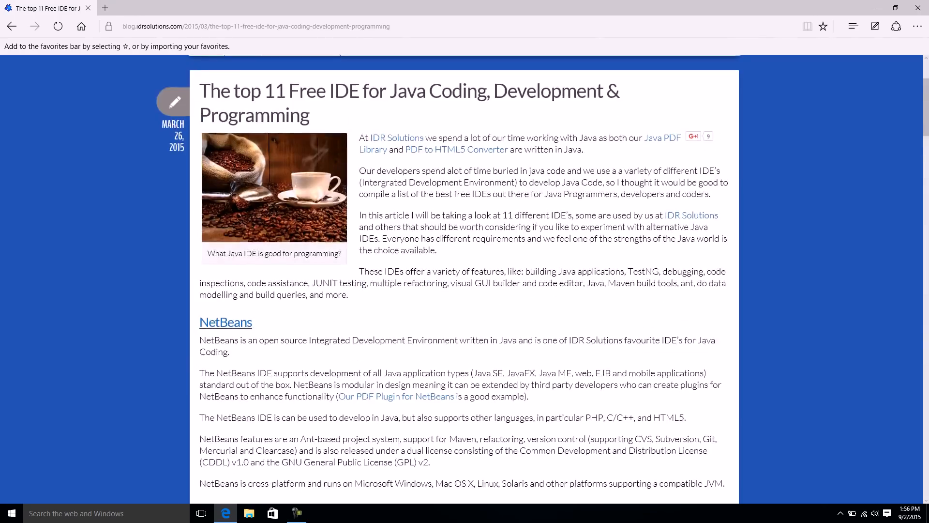
scroll(464, 279, down, 3)
scroll(464, 279, down, 4)
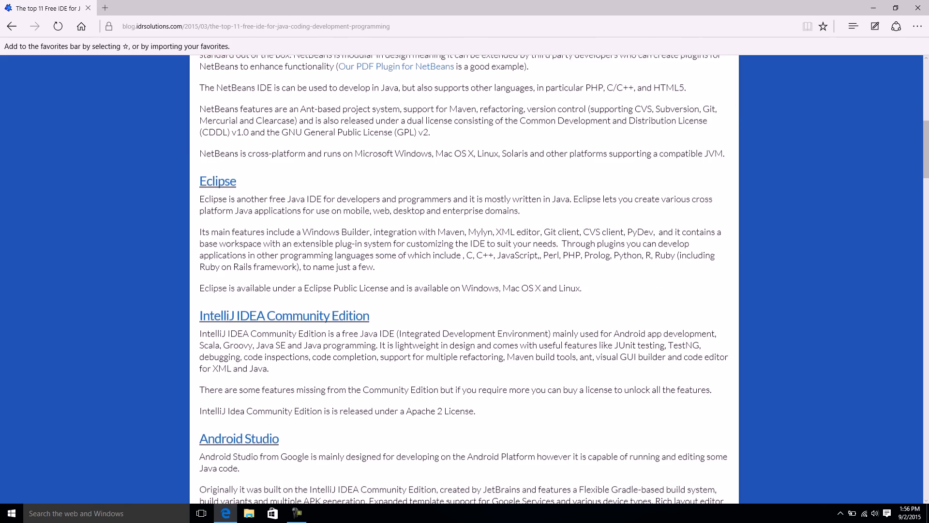
scroll(464, 279, up, 1)
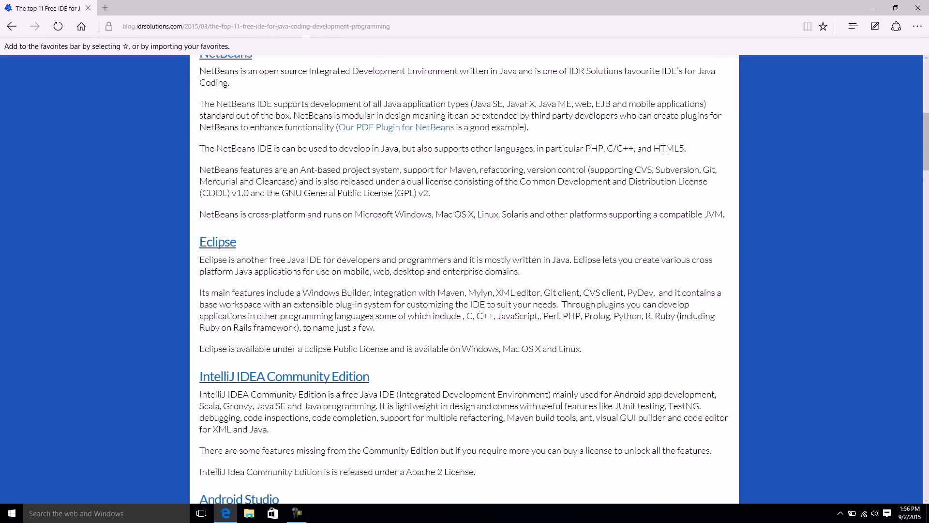
Look at the NetBeans and IntelliJ IDEA websites linked in the article, closing each one after viewing.
scroll(464, 280, up, 4)
click(226, 255)
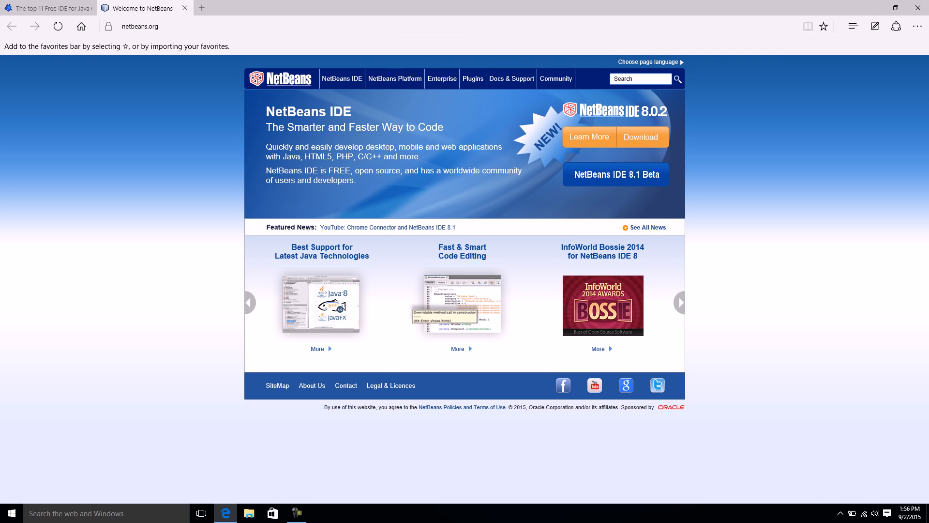
key(ctrl+w)
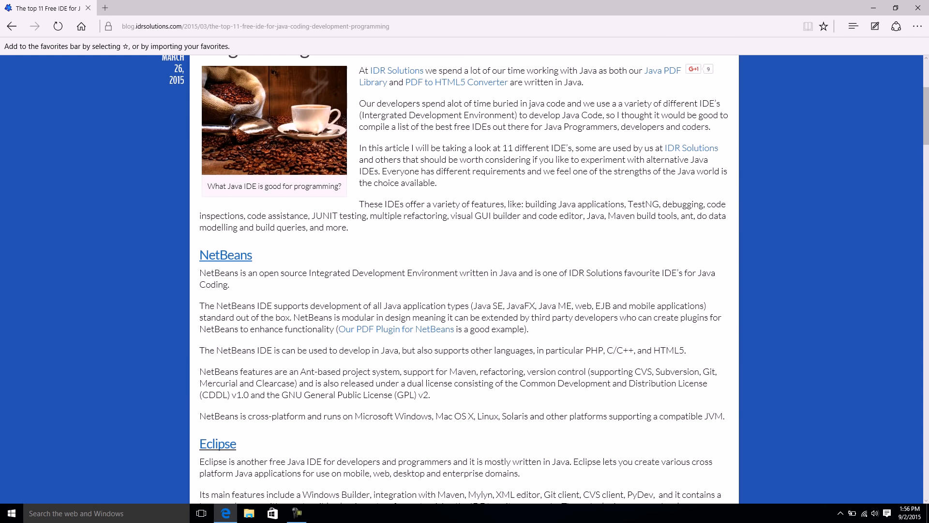
scroll(284, 376, down, 6)
click(284, 376)
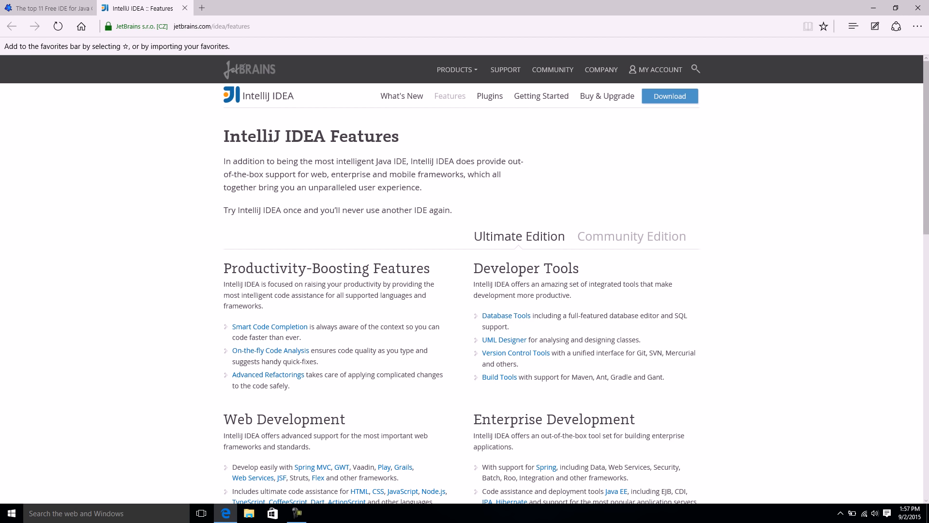
click(185, 7)
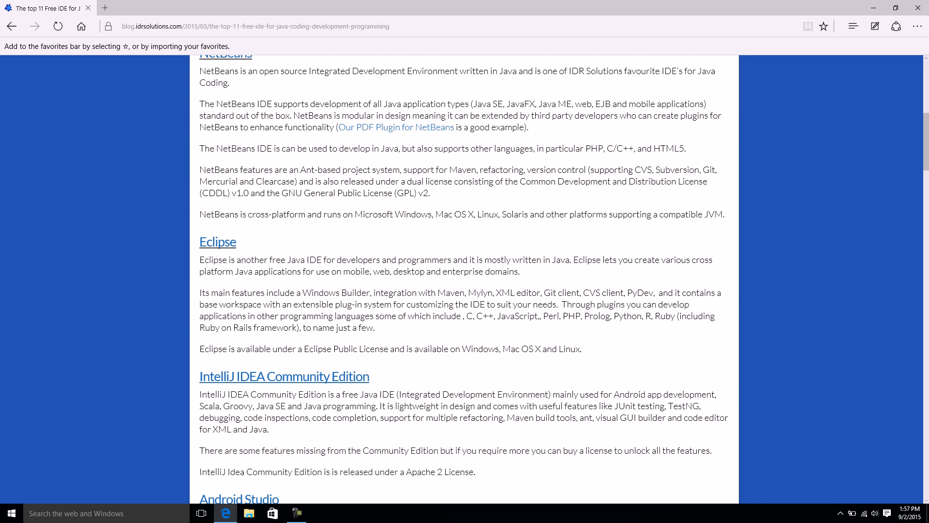
Open the Eclipse website from its link in the article and close the article's tab.
click(218, 242)
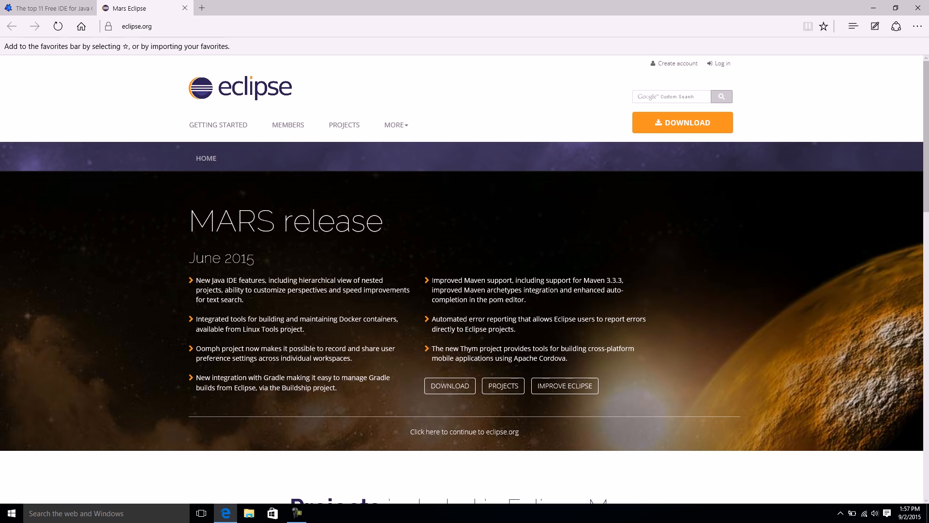
double_click(236, 221)
click(49, 8)
click(88, 8)
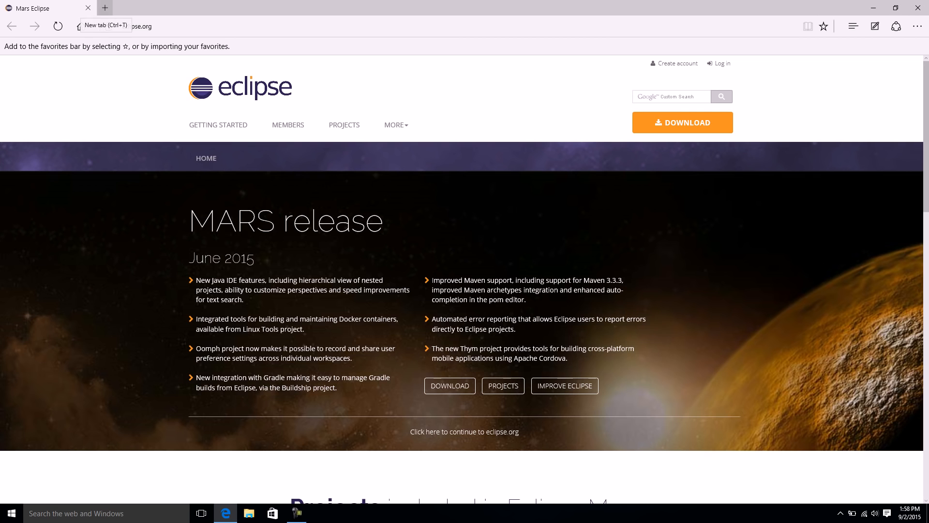
click(105, 7)
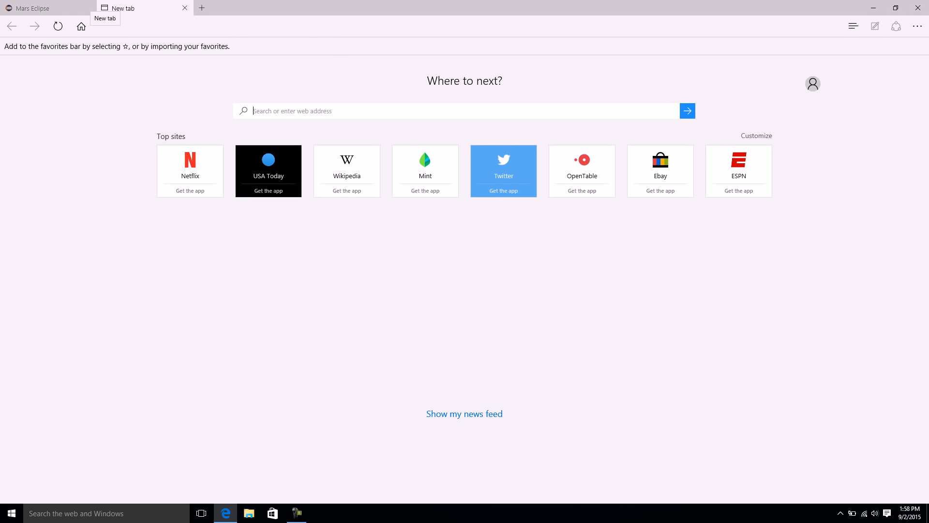
text(www)
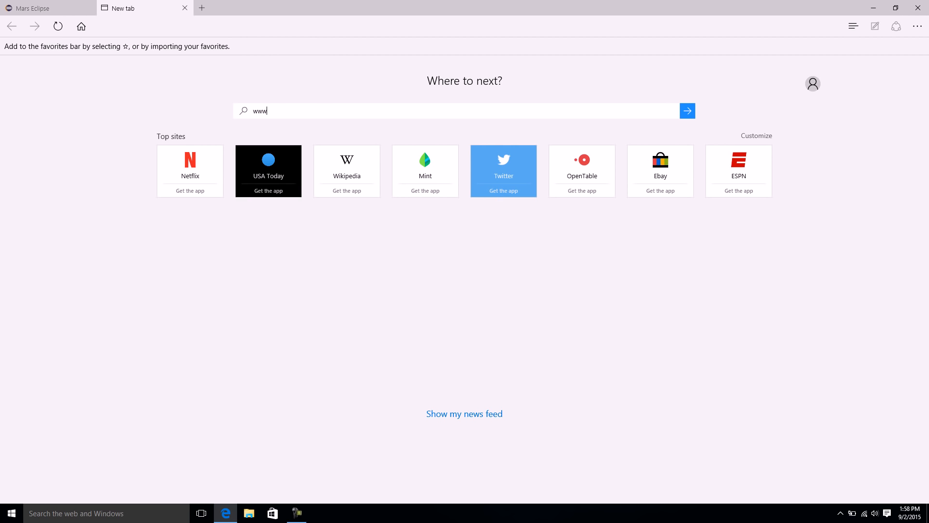
text(.ninite.com)
key(Return)
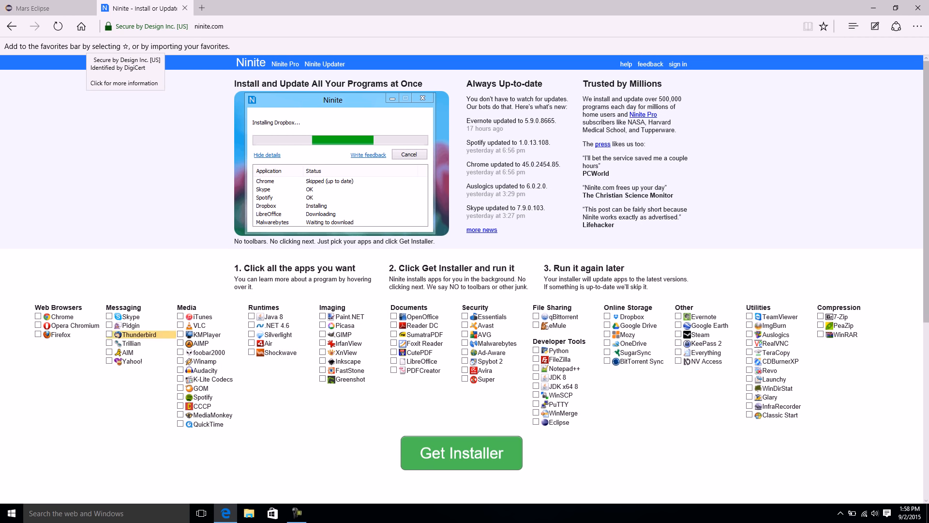
right_click(826, 216)
key(Escape)
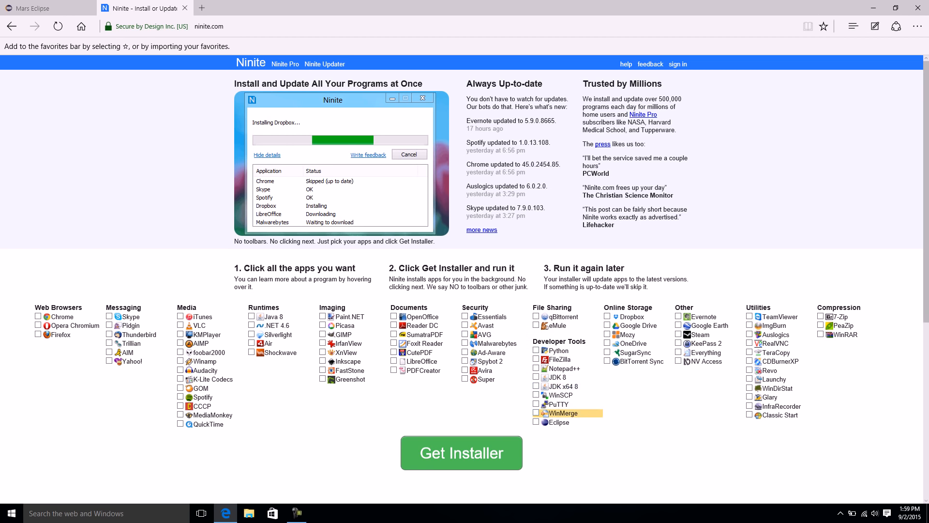
Select Eclipse and JDK x64 8 for the Ninite installer, checking the release name on the Eclipse website in between.
click(557, 422)
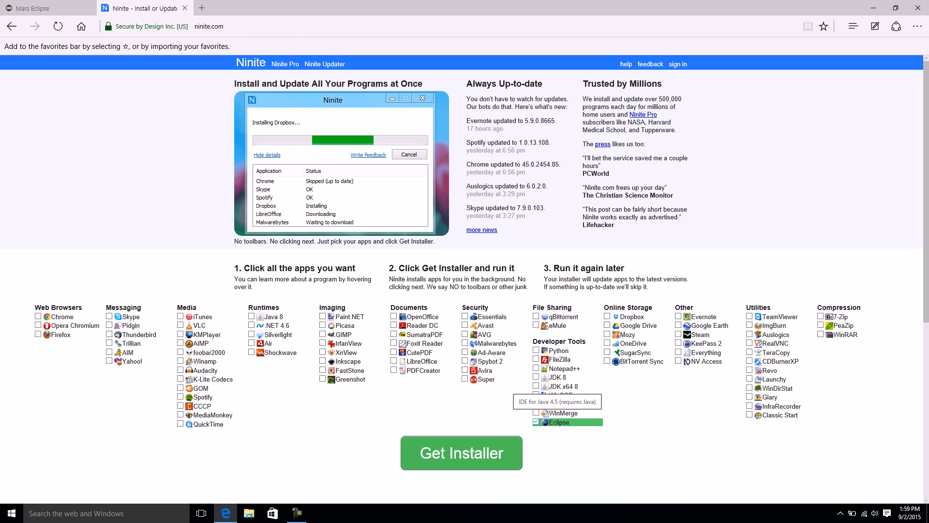
click(48, 8)
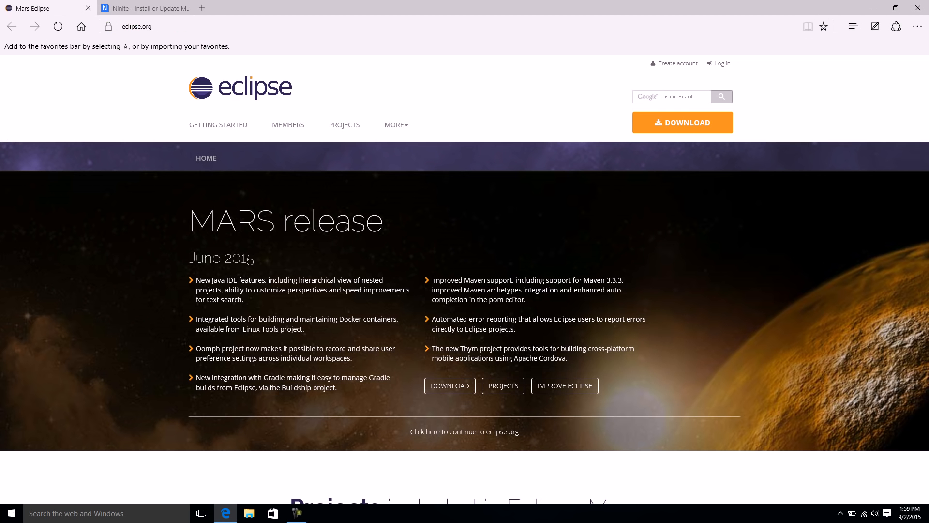
double_click(234, 221)
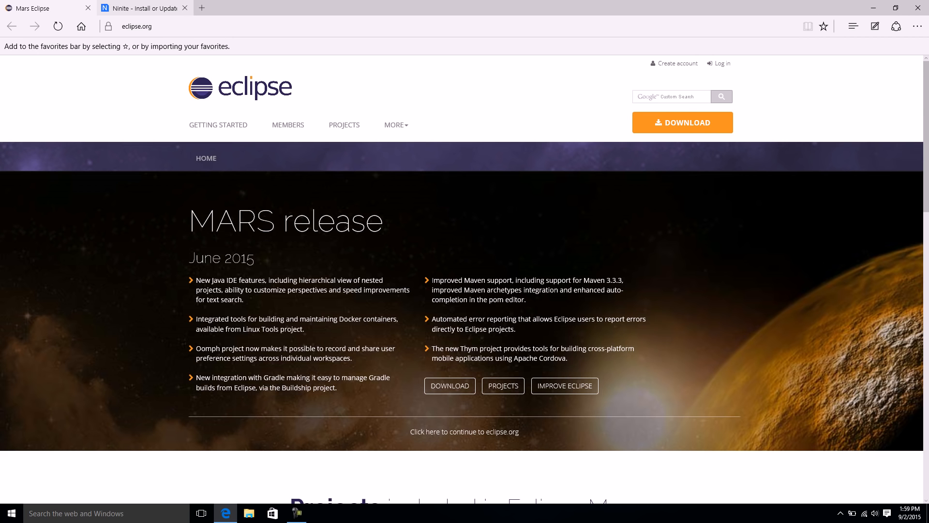
click(145, 8)
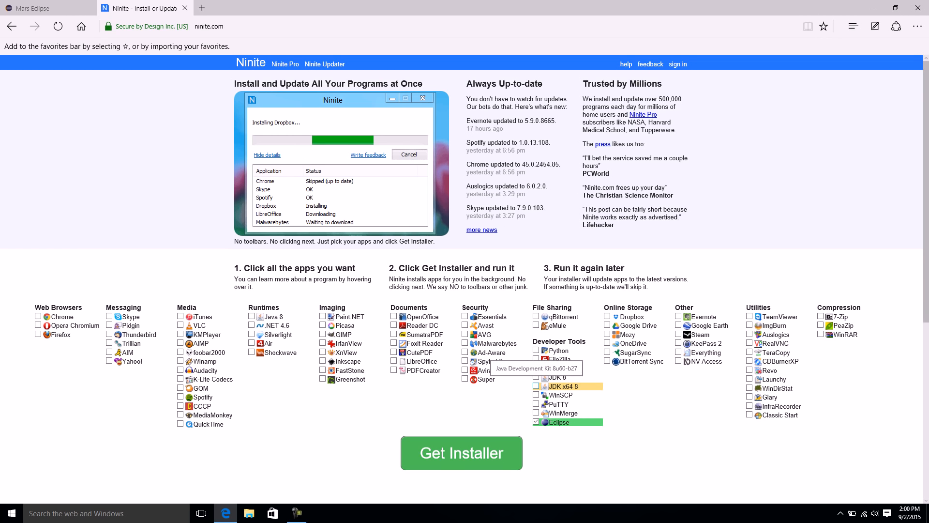
click(563, 386)
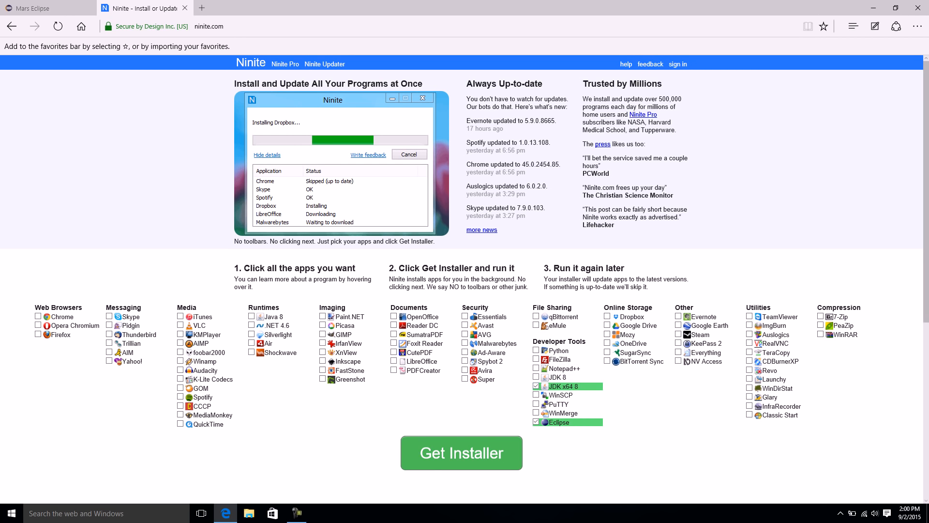
Download the Ninite installer for Eclipse and JDK x64 8, run it, and close it once installation is finished.
click(461, 453)
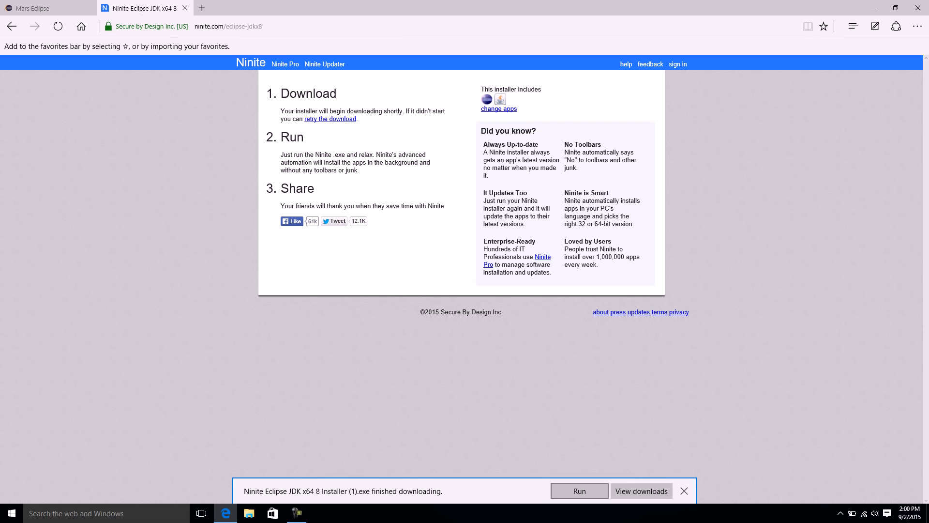
click(579, 490)
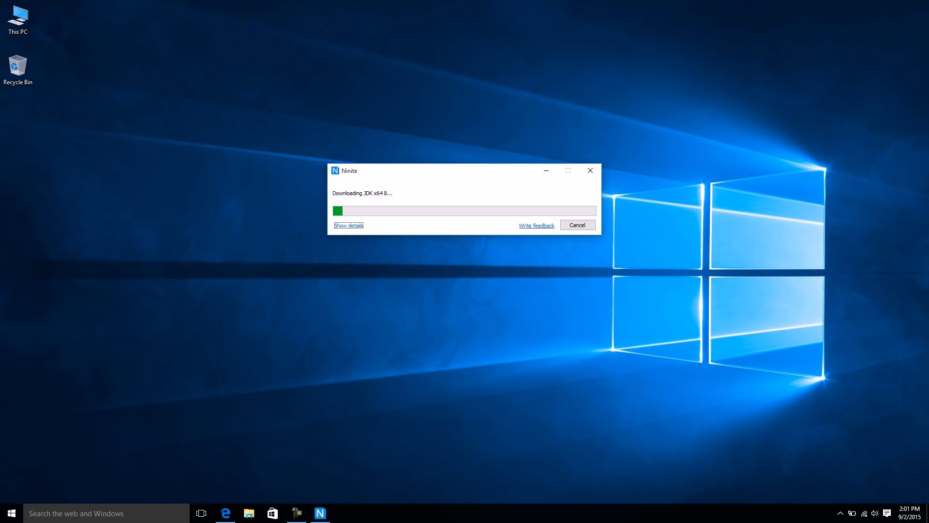
drag(450, 170, 454, 173)
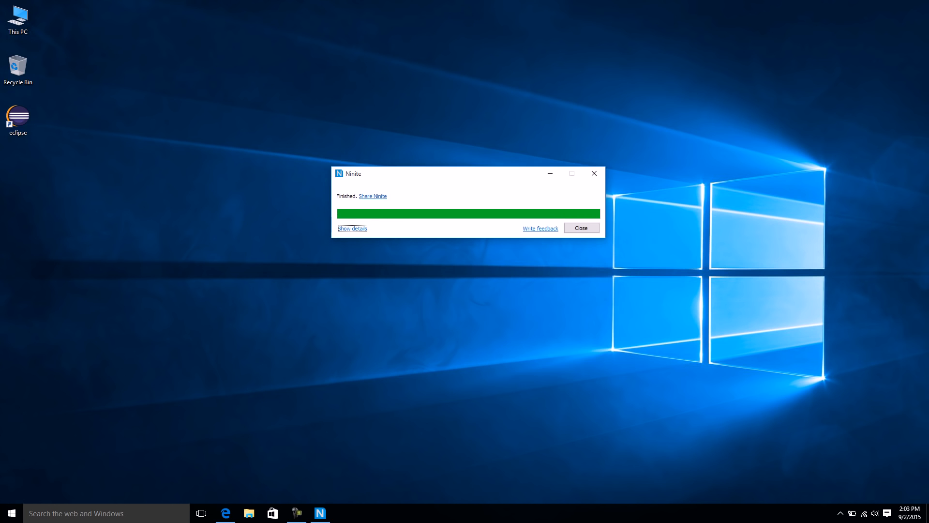
click(581, 228)
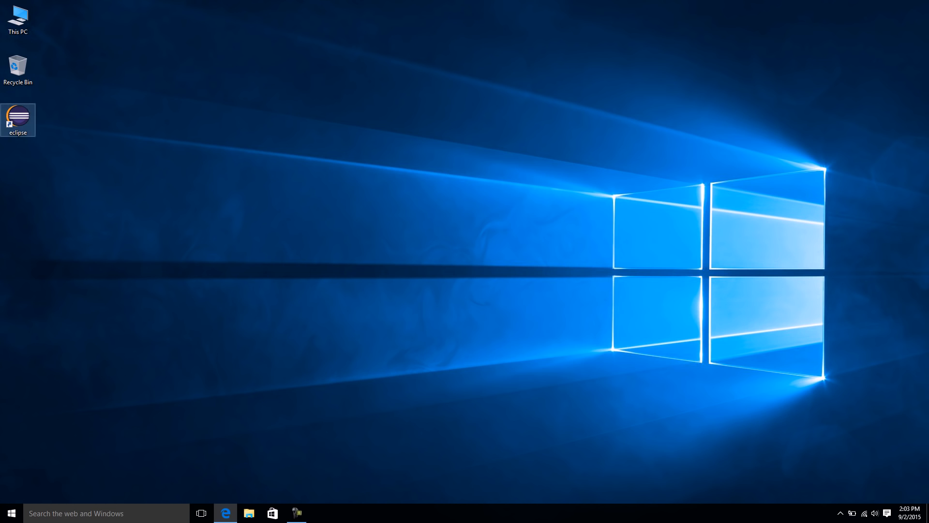
Locate eclipse.exe in the eclipse folder on Local Disk (C:), and close the file window.
double_click(18, 120)
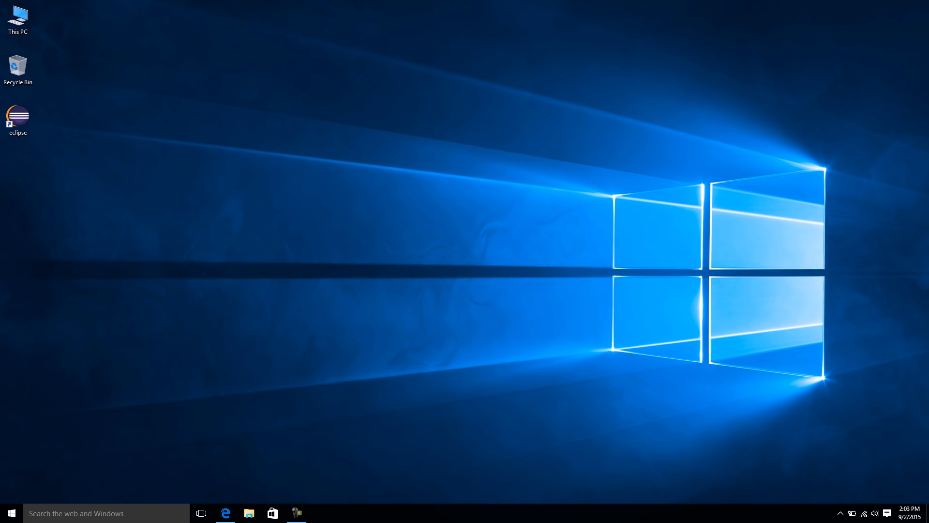
double_click(18, 18)
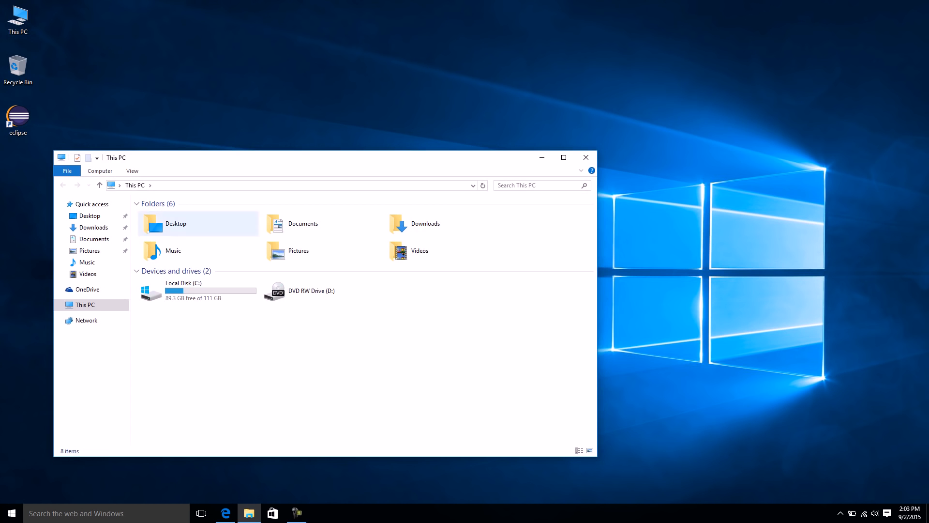
double_click(198, 290)
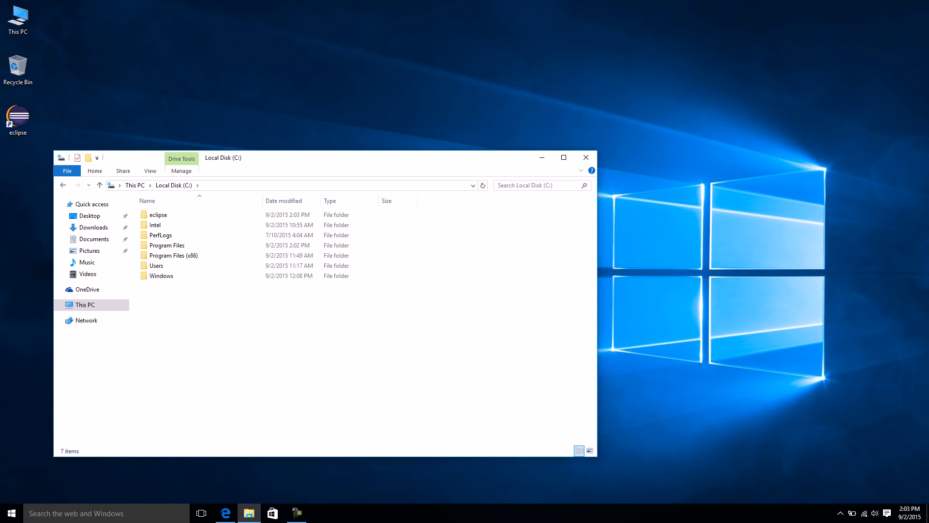
drag(310, 158, 482, 124)
click(334, 181)
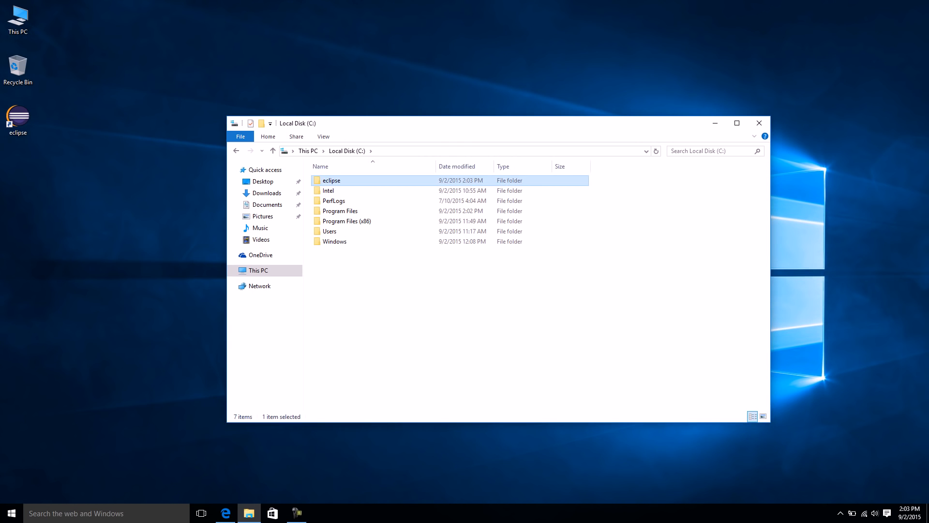
double_click(334, 180)
click(336, 262)
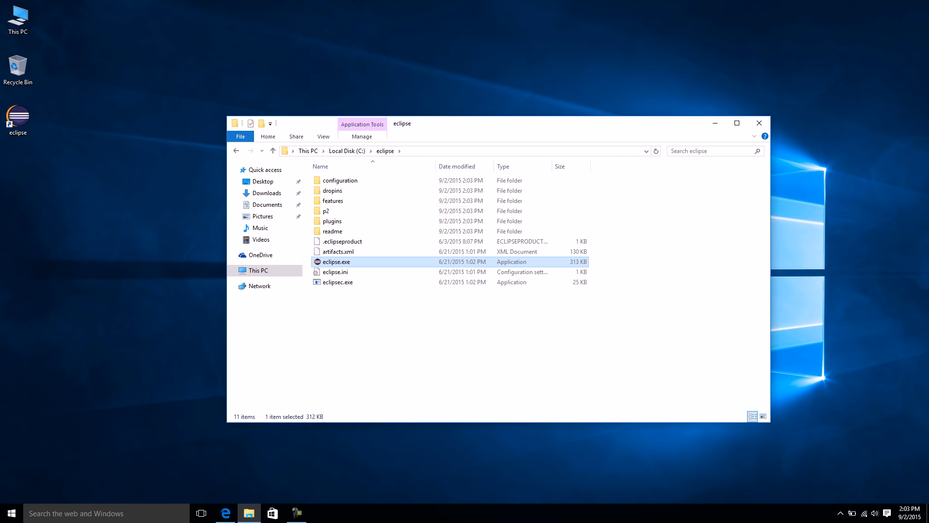
drag(484, 123, 390, 102)
click(665, 100)
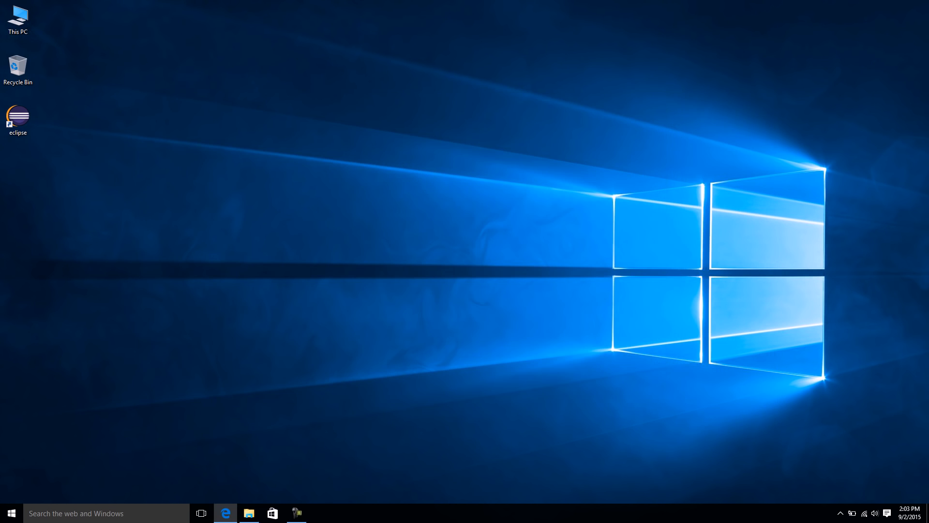
Launch Eclipse and, while its workspace prompt waits, create a folder named CodeRepository on Local Disk (C:).
double_click(18, 116)
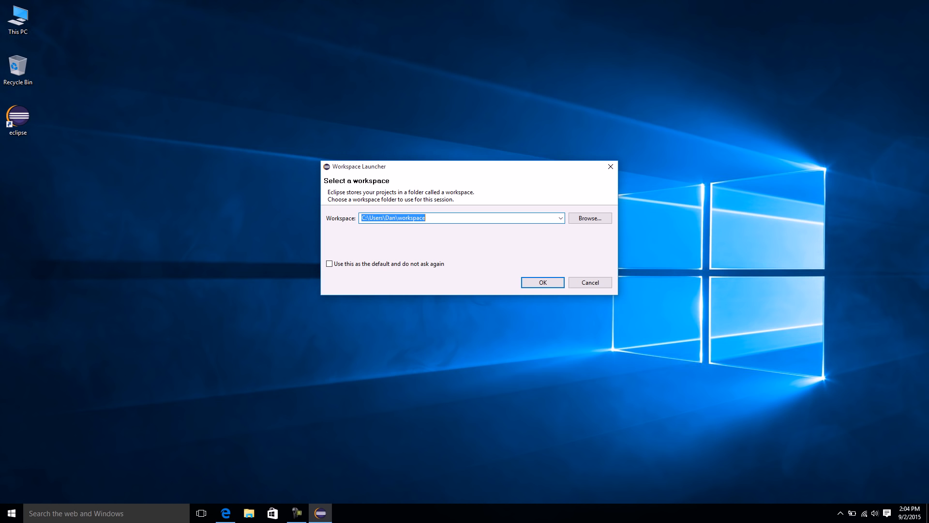
click(428, 218)
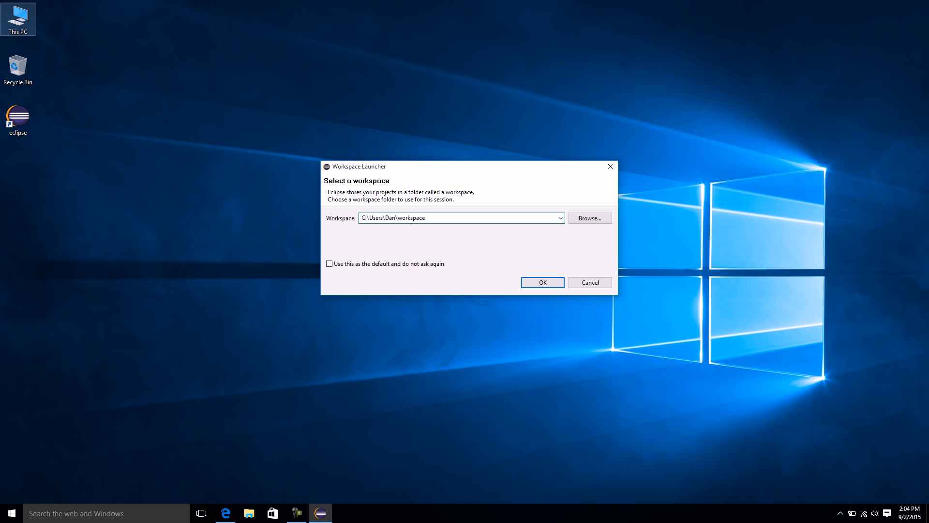
double_click(18, 20)
click(290, 247)
double_click(290, 247)
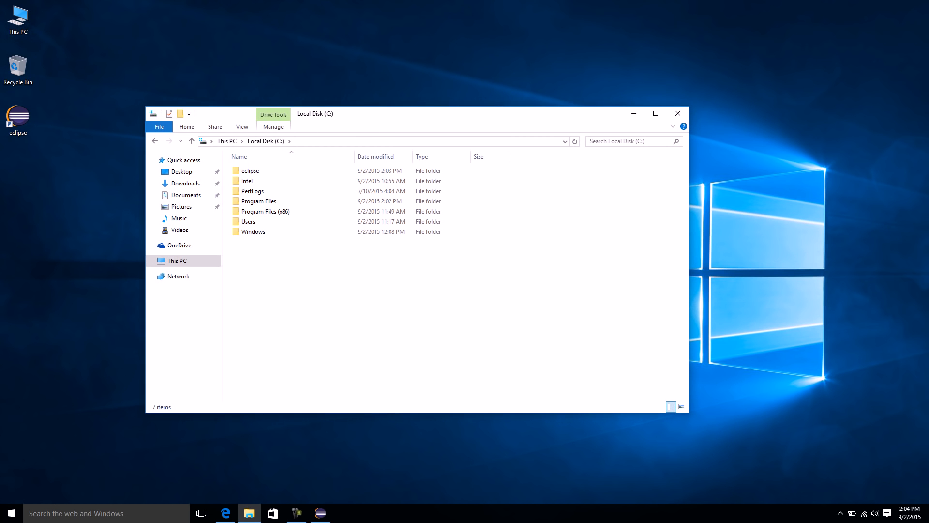
right_click(268, 255)
mouse_move(291, 347)
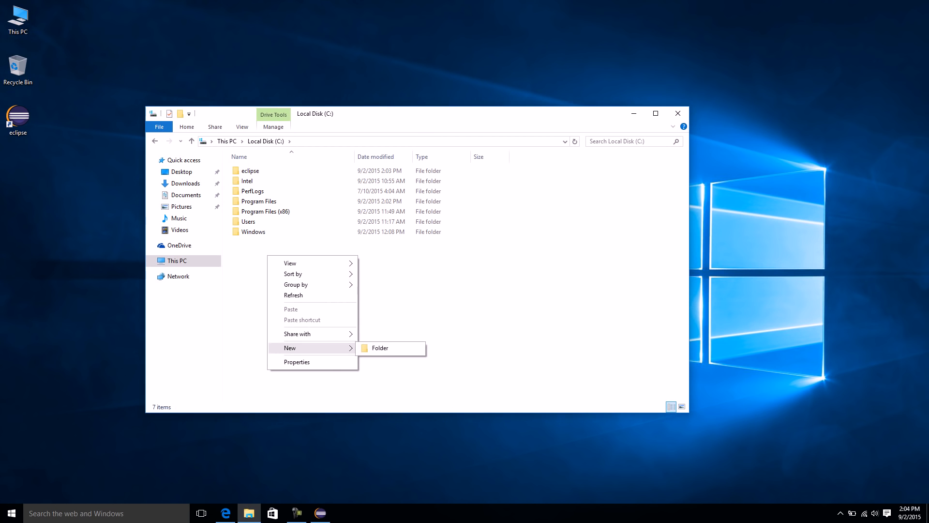
click(380, 348)
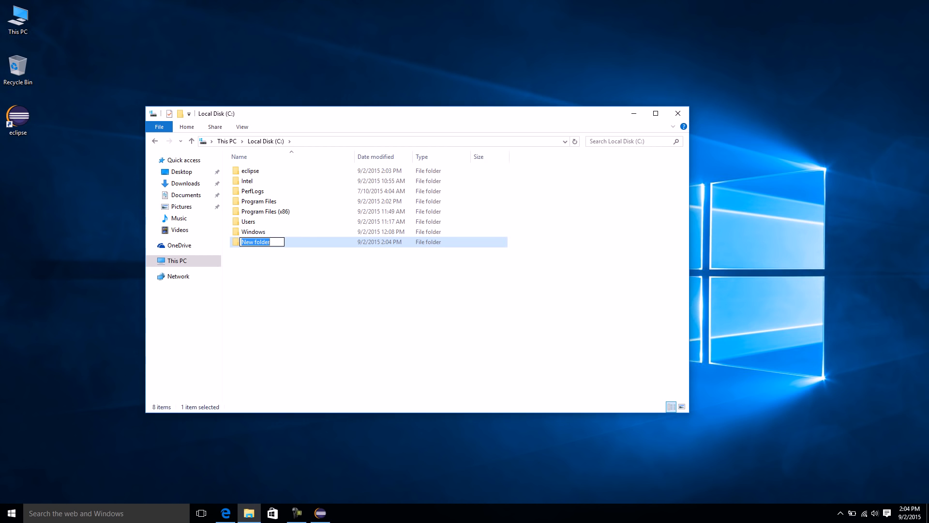
text(CodeRepository)
key(Return)
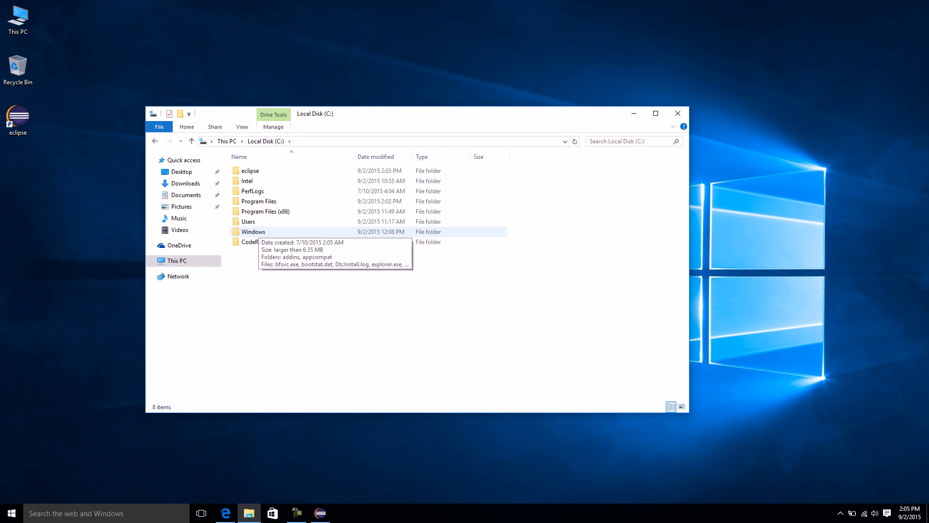
Open the CodeRepository folder and shrink and move its window clear of the Eclipse workspace prompt.
click(261, 242)
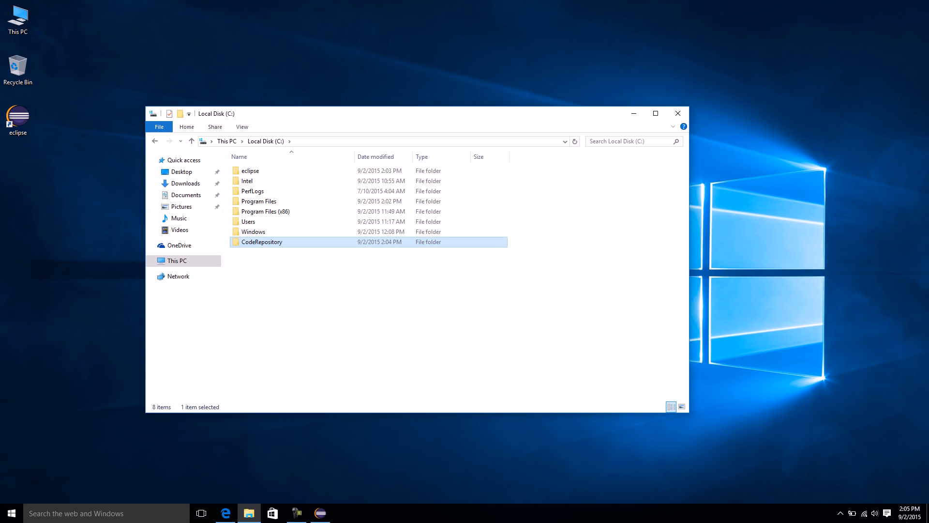
double_click(261, 242)
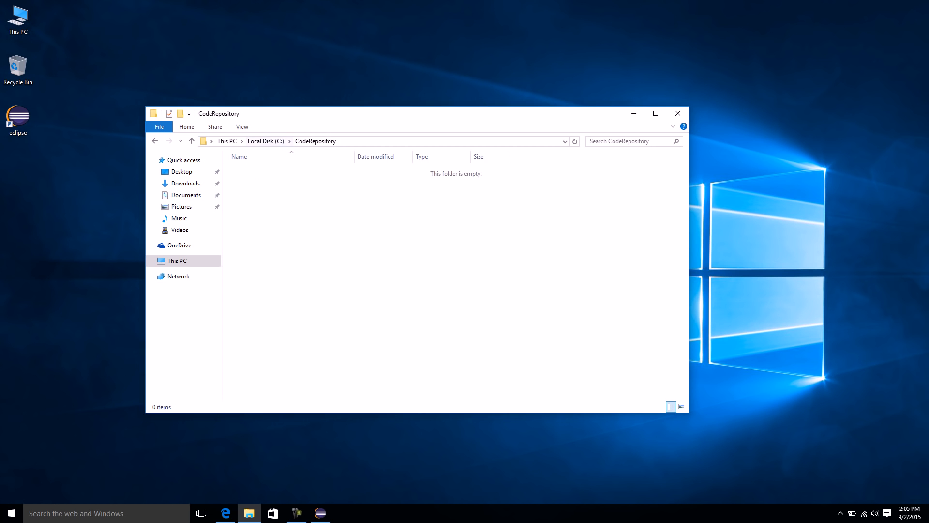
drag(348, 113, 269, 155)
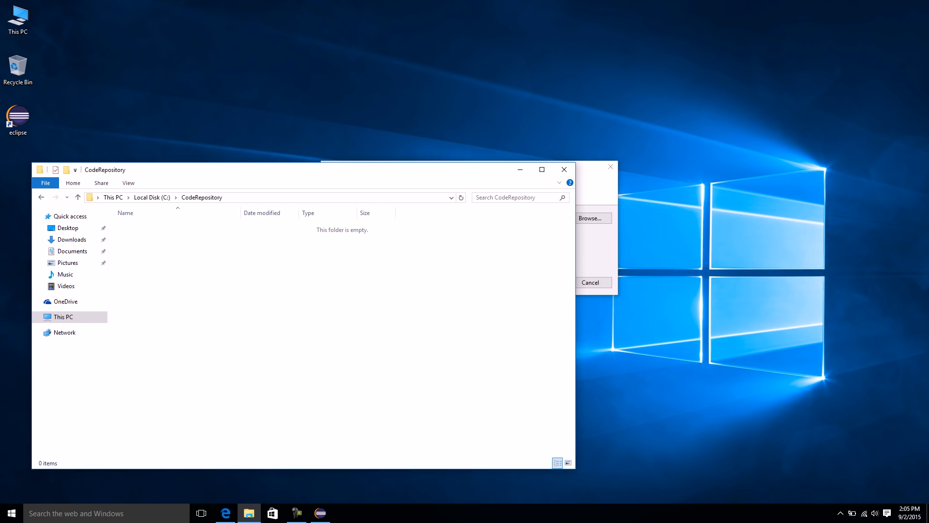
drag(575, 314, 267, 314)
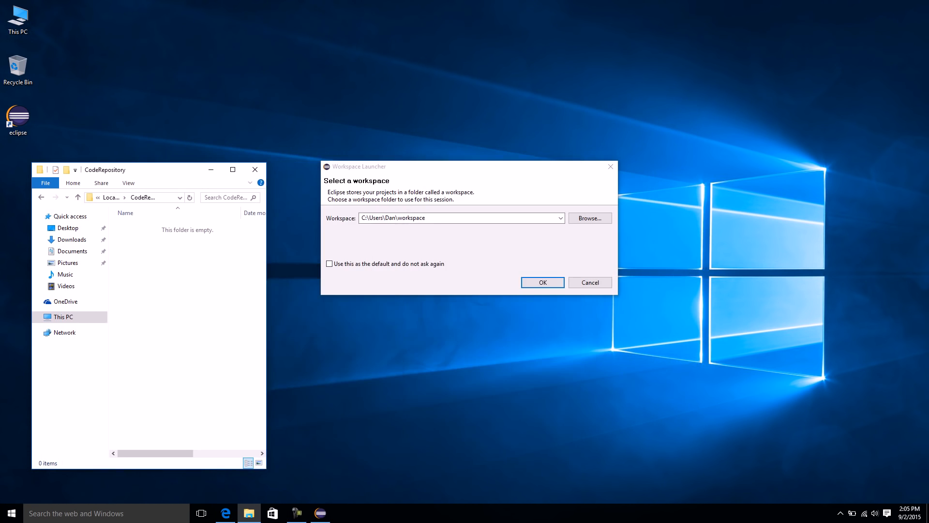
drag(145, 169, 156, 12)
Choose the CodeRepository folder on Local Disk (C:) as the Eclipse workspace and start Eclipse with it.
click(590, 218)
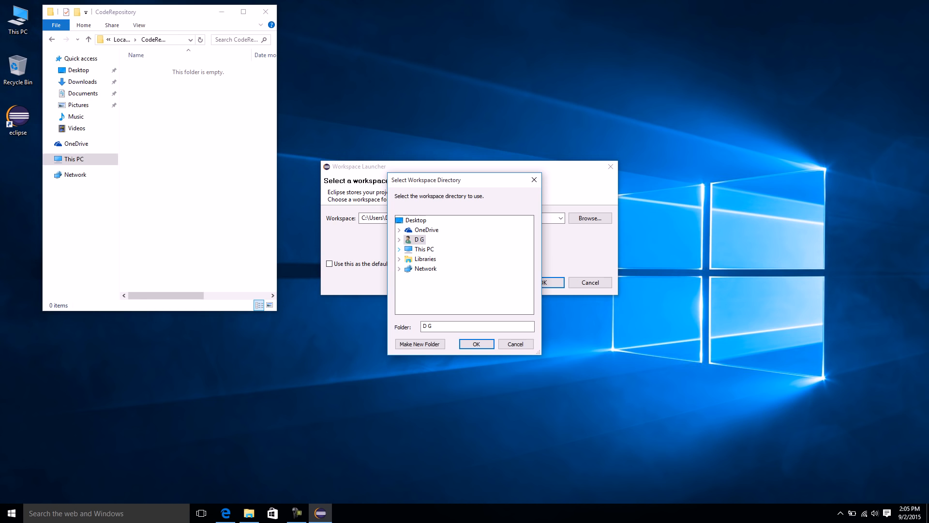
click(399, 249)
drag(530, 266, 529, 281)
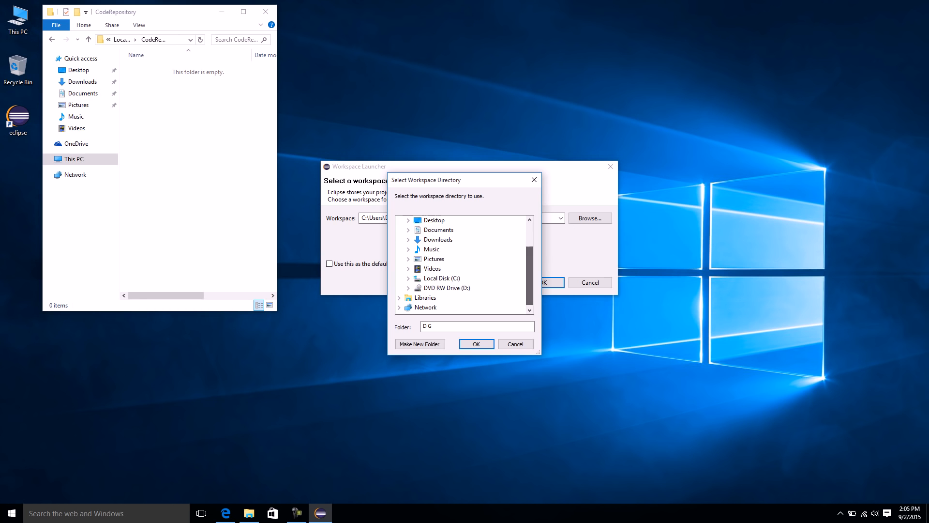
scroll(435, 239, up, 1)
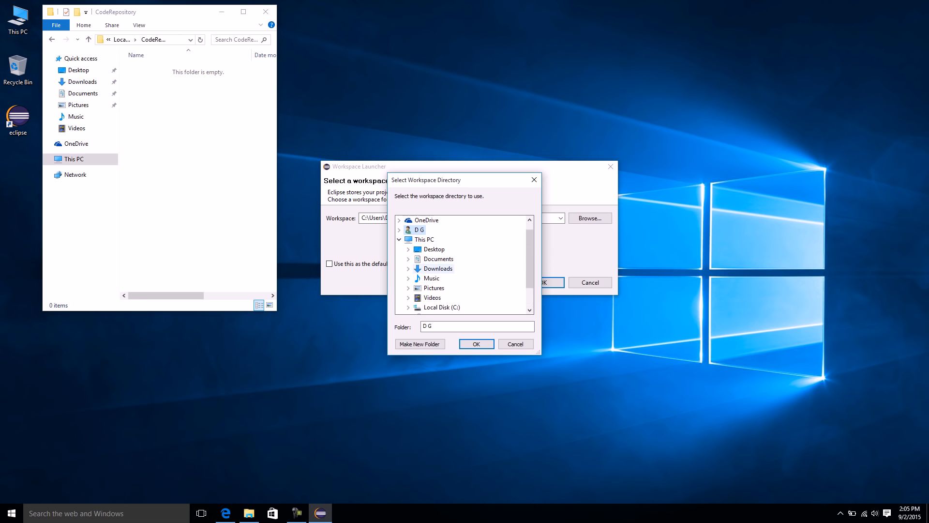
click(440, 307)
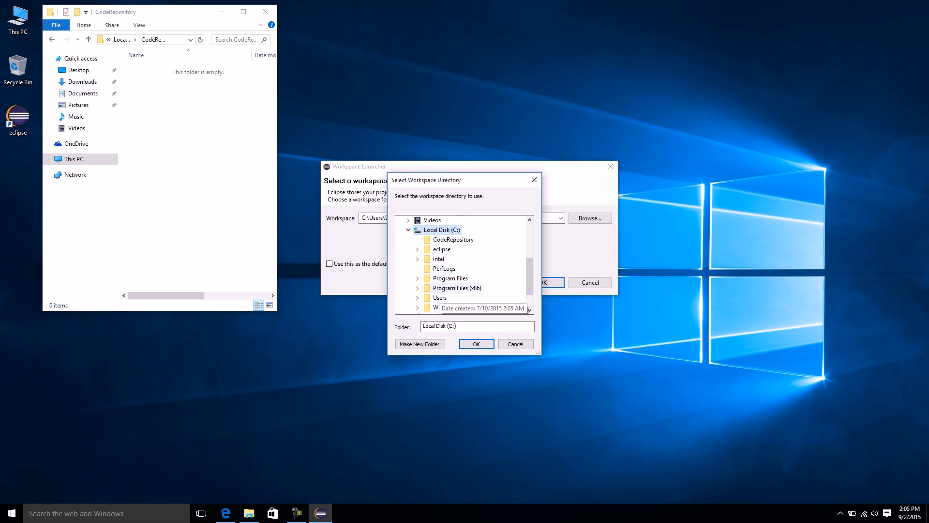
click(447, 240)
click(476, 343)
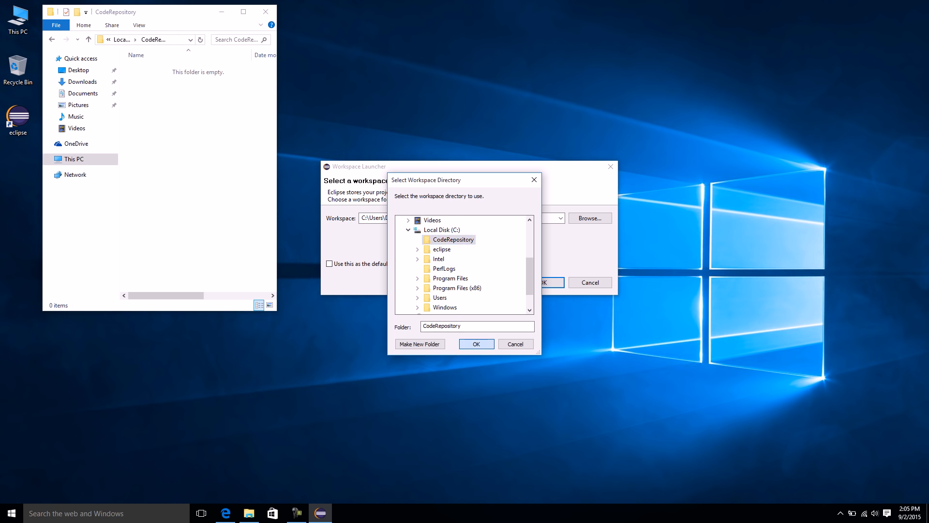
click(542, 282)
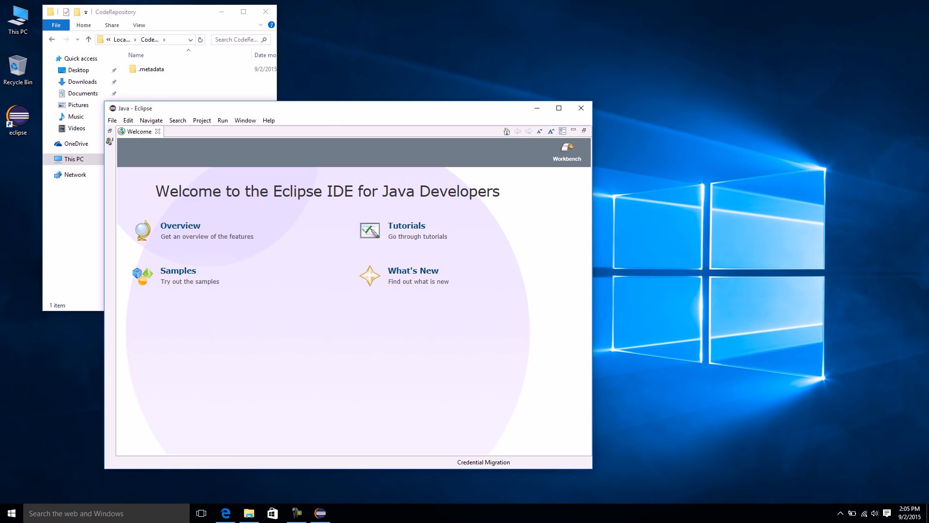
Move and enlarge the Eclipse window to fill the space beside the CodeRepository window, and close the Welcome page.
drag(227, 109, 557, 13)
drag(434, 373, 283, 498)
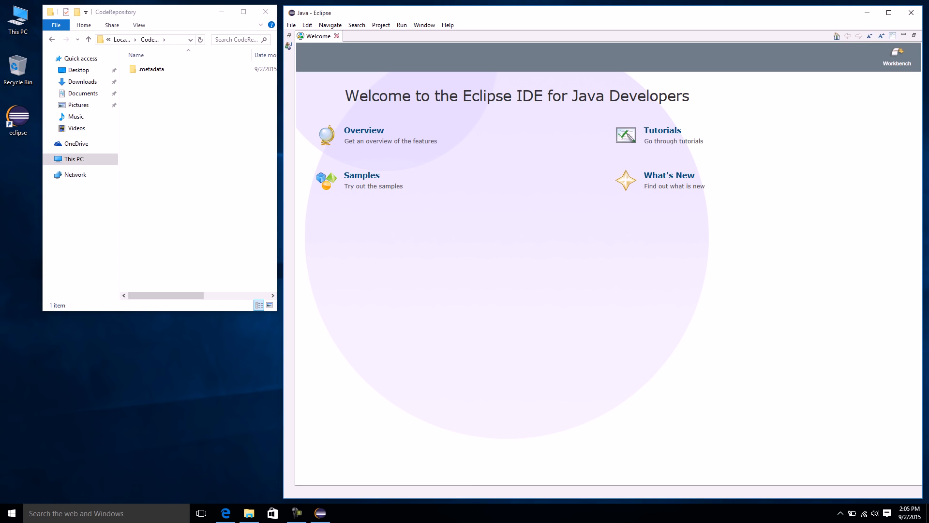
click(337, 36)
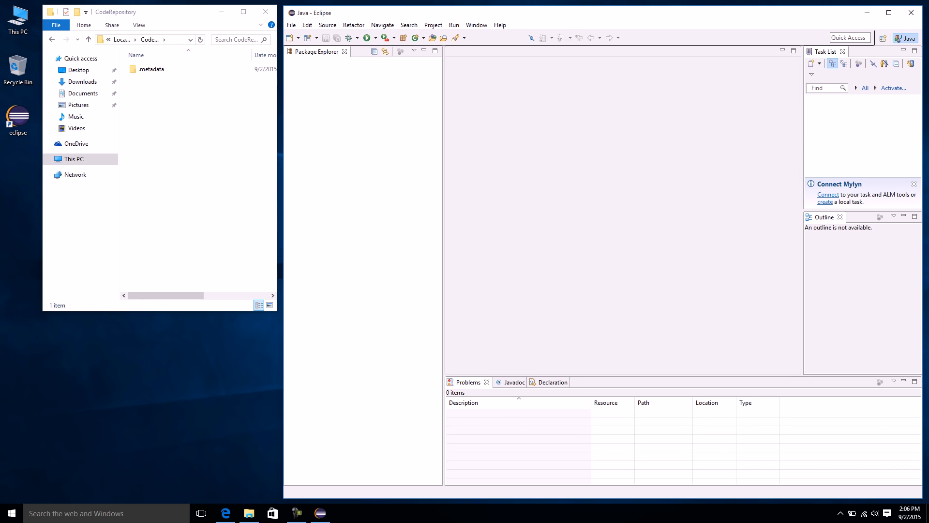
click(476, 25)
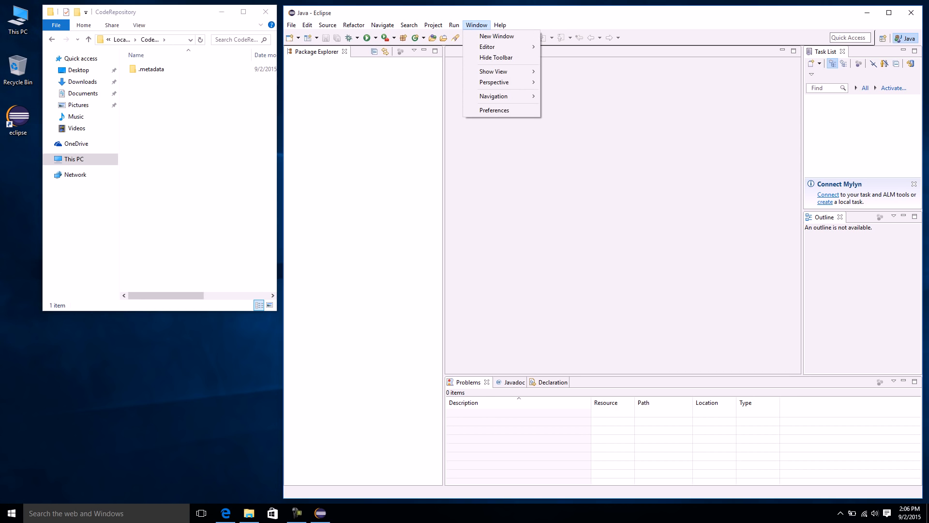
mouse_move(501, 82)
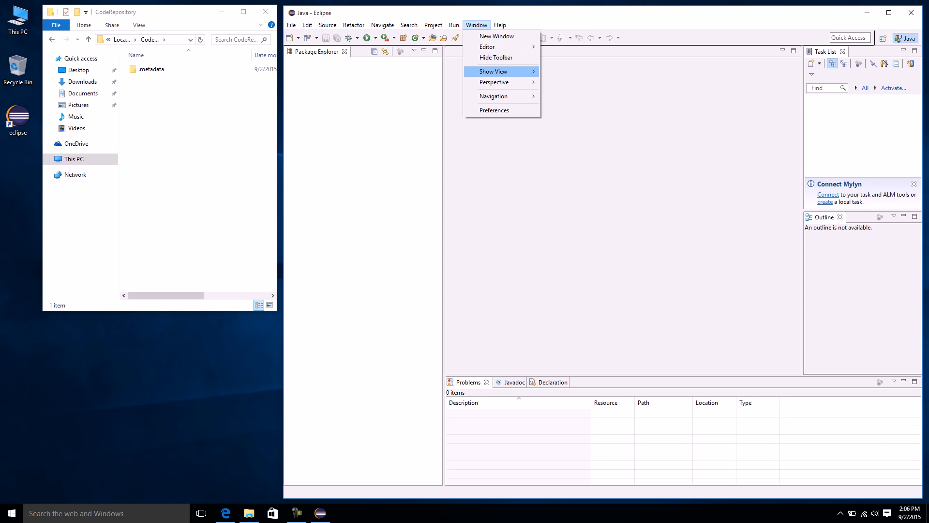
click(575, 146)
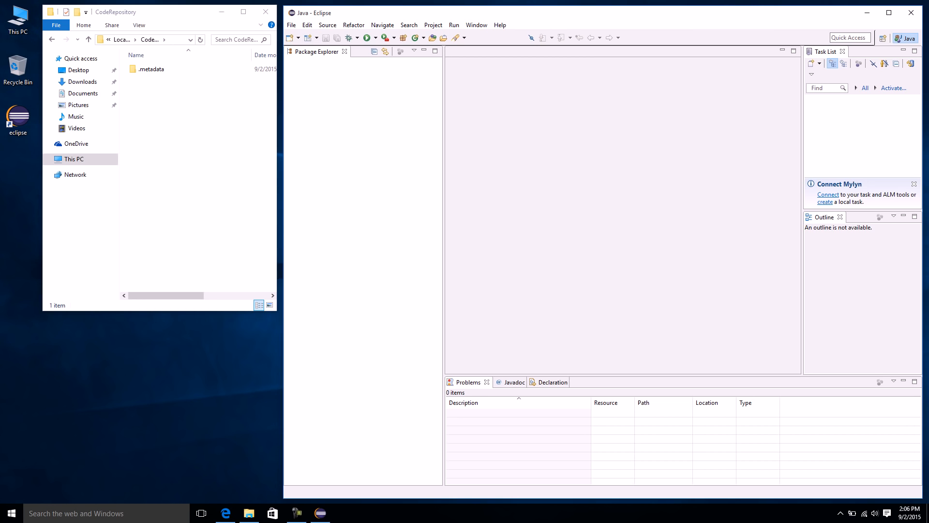
Create a Java project named HelloWorld in the default location with the JavaSE-1.8 execution environment.
right_click(343, 80)
mouse_move(367, 85)
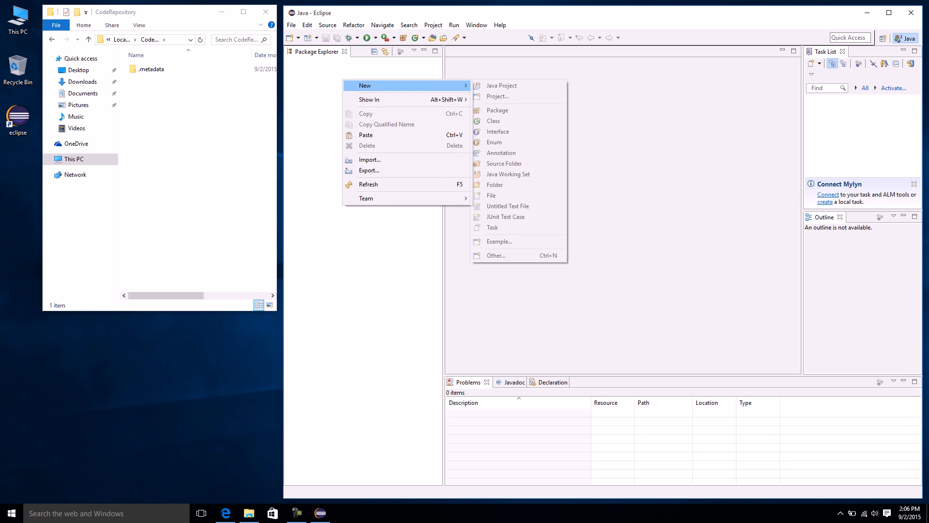
click(502, 85)
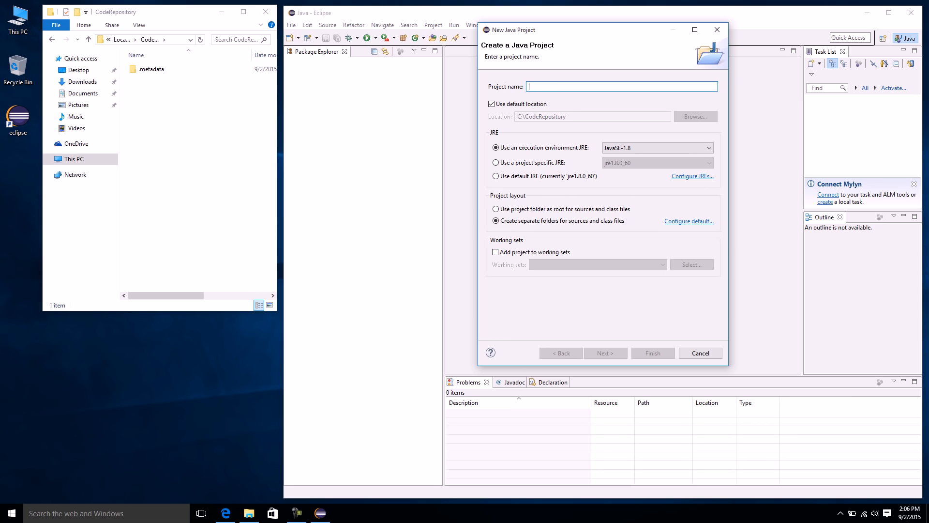
text(Hello)
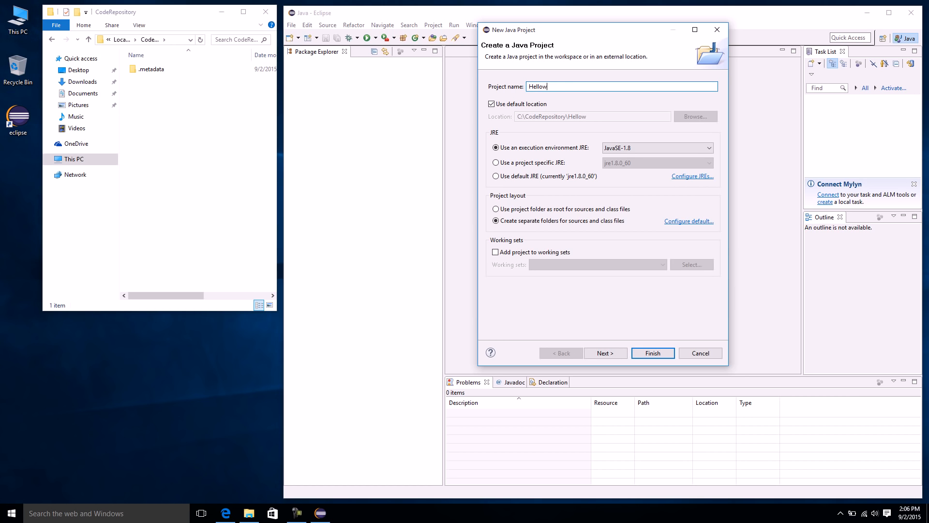
text(World)
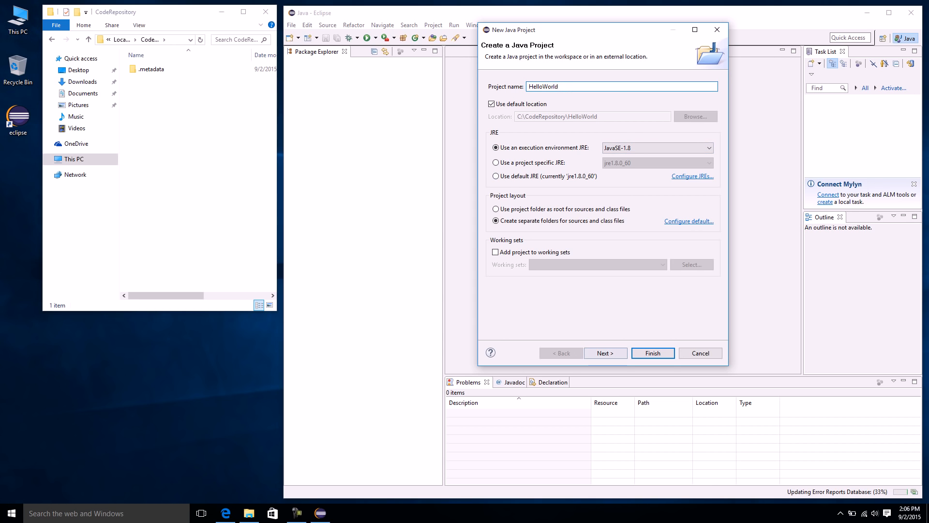
click(653, 352)
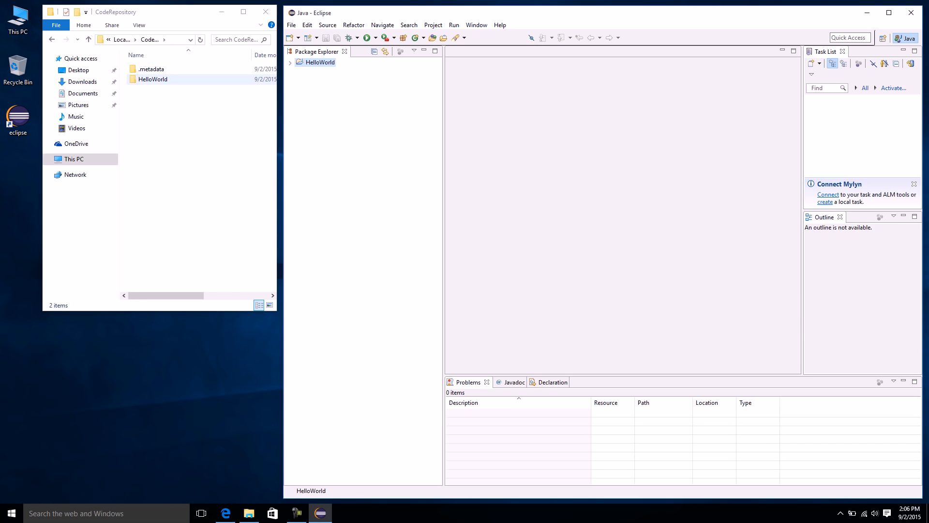
Open the HelloWorld project's src folder in the file window and expand the project in Eclipse to select src.
double_click(153, 79)
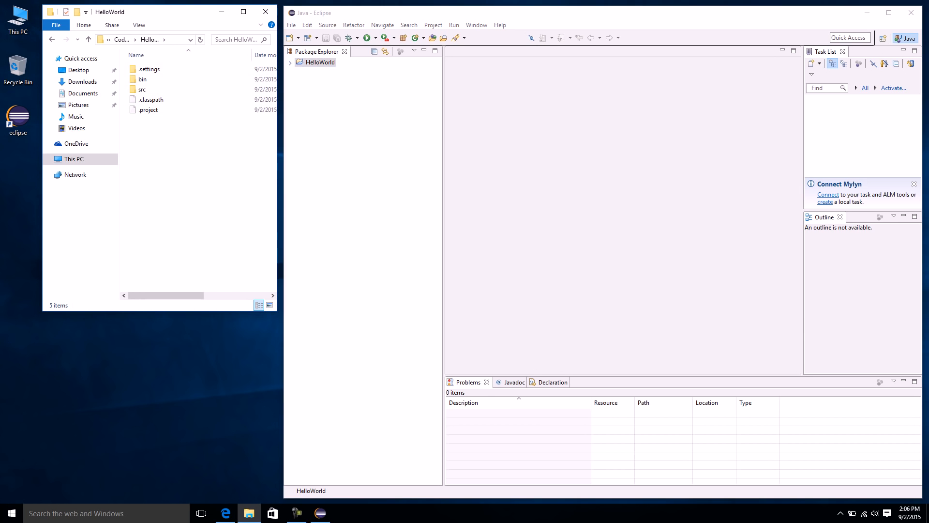
click(291, 63)
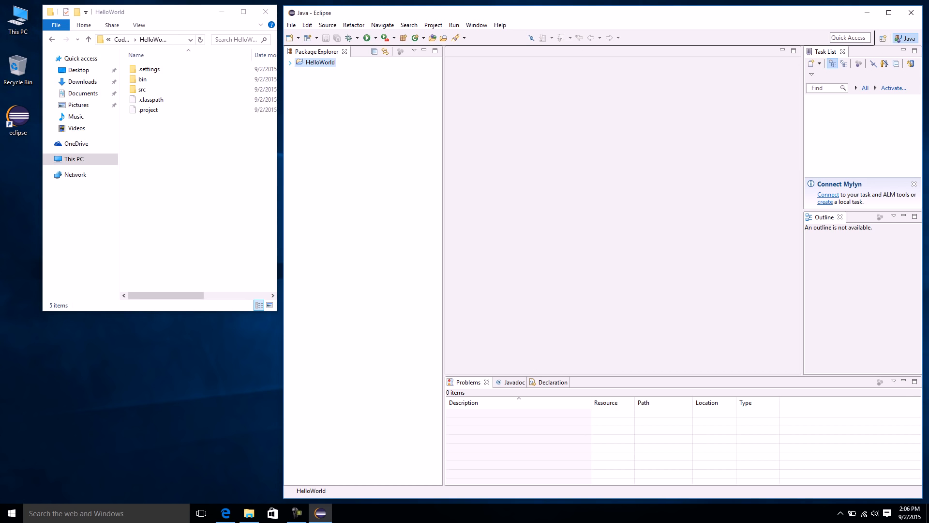
click(290, 63)
click(318, 72)
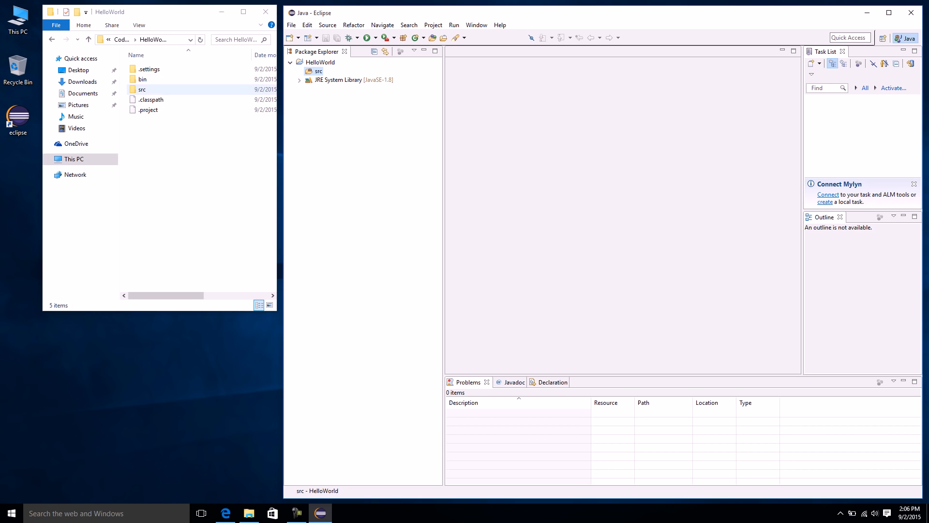
double_click(142, 89)
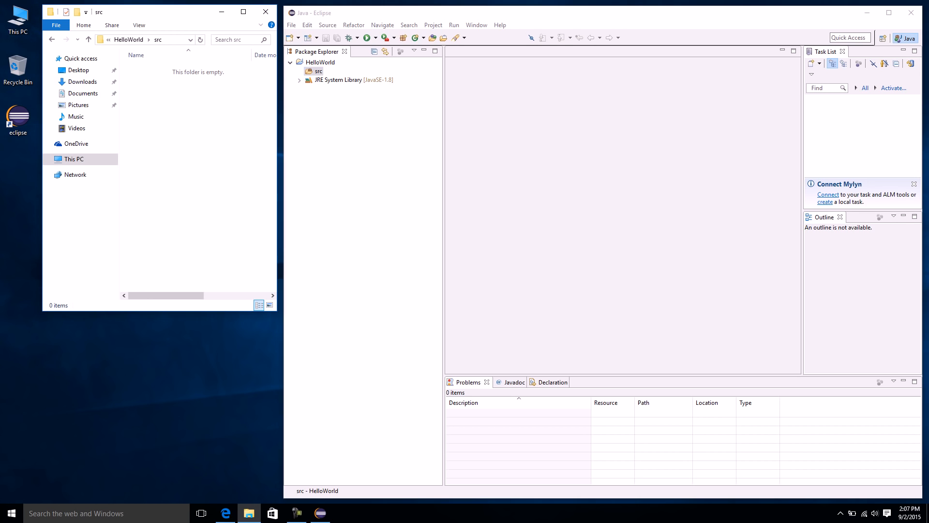
Create a public class MyFirstClass in src with a public static void main stub, and select its file in the file window.
right_click(314, 72)
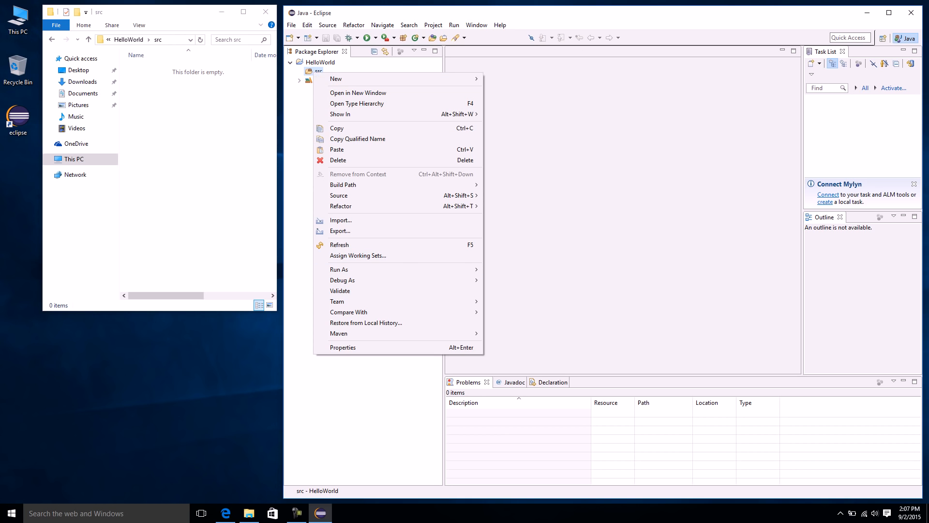
right_click(308, 70)
mouse_move(330, 76)
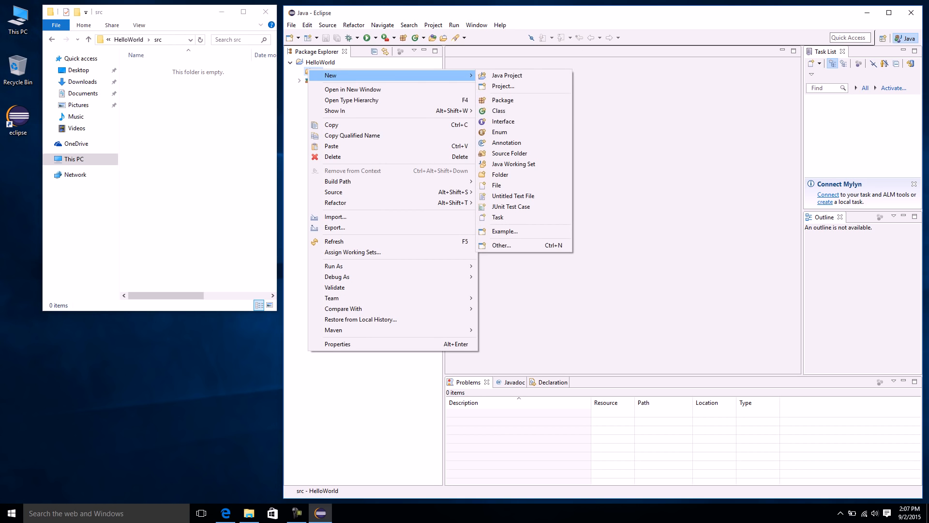
click(498, 111)
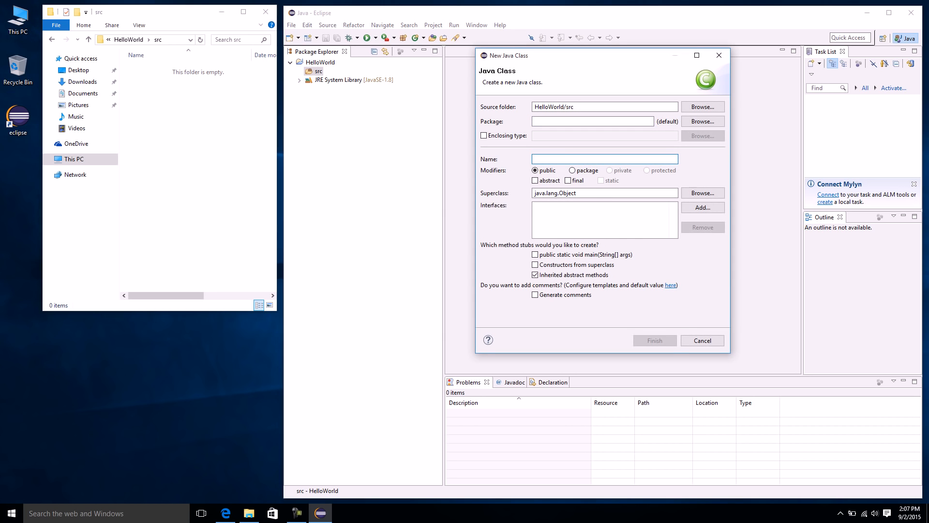
text(MyClass)
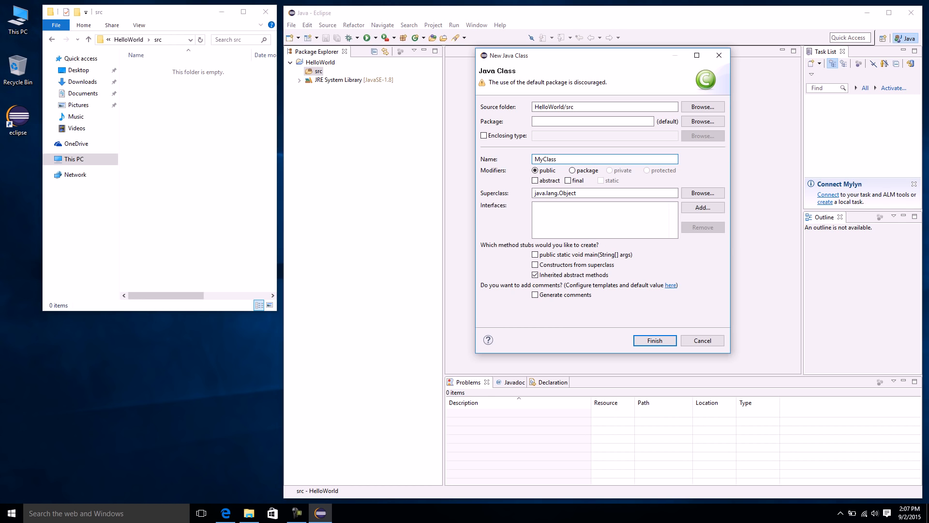
text(First)
click(535, 254)
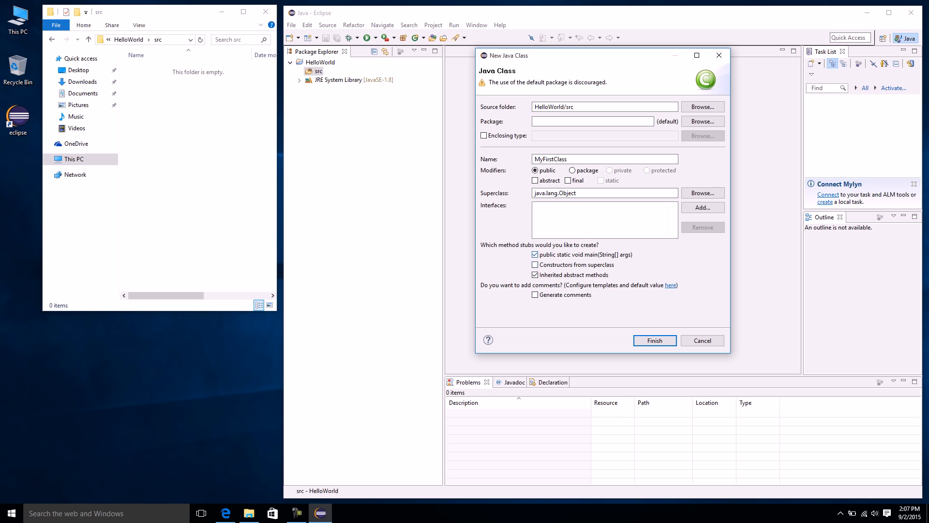
click(655, 340)
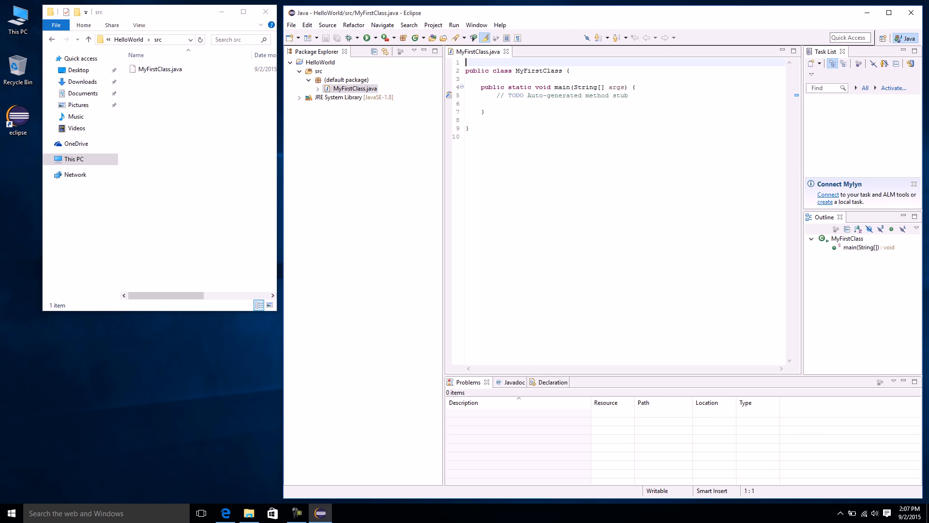
click(188, 126)
click(160, 69)
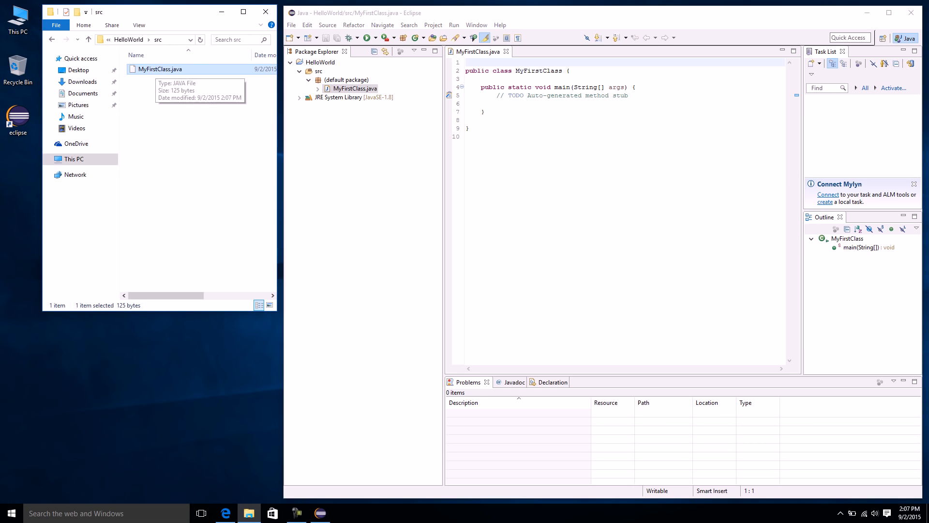
Move the opening braces of the class and the main method onto their own lines and remove the blank line between them.
click(636, 88)
key(Up)
key(Up)
key(Left)
key(Return)
key(Down)
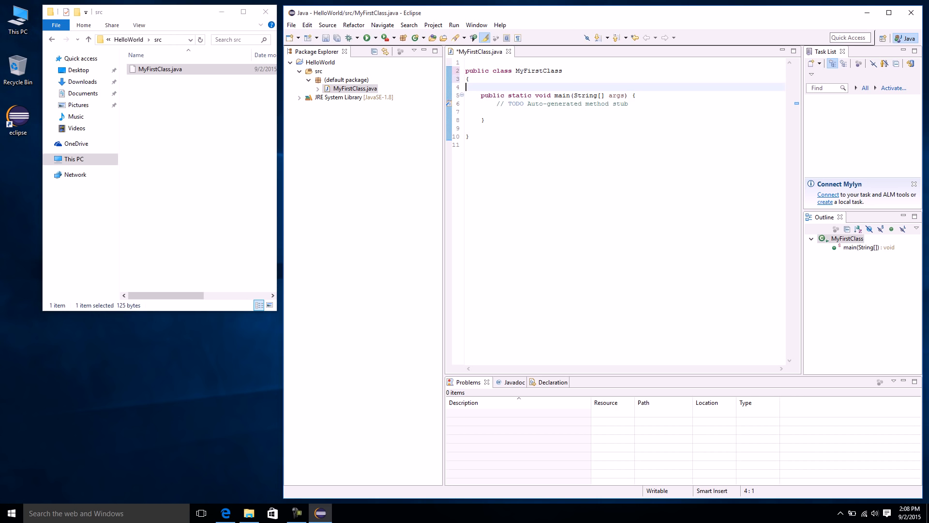
key(Down)
key(Up)
key(End)
key(Left)
key(Return)
key(Down)
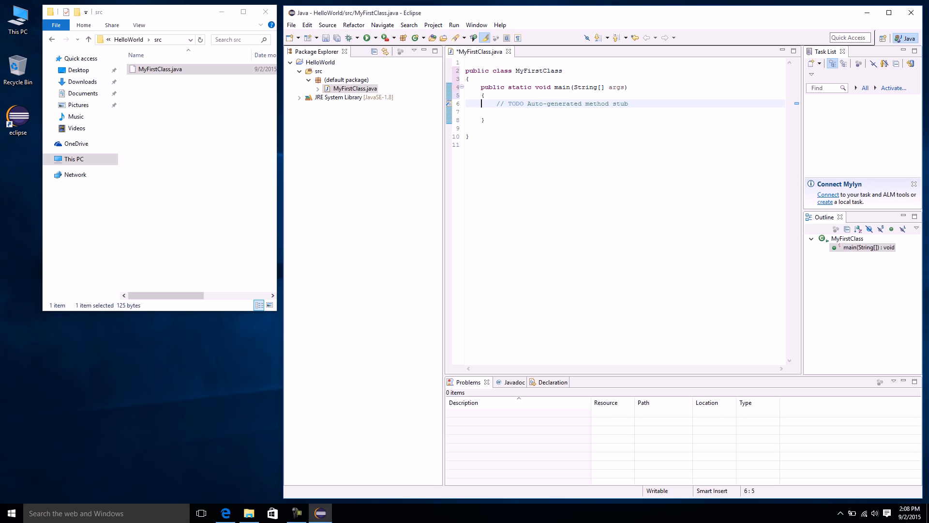
Delete the TODO comment and the surplus blank lines around the main method's end, and indent the empty body line.
key(shift+End)
key(Delete)
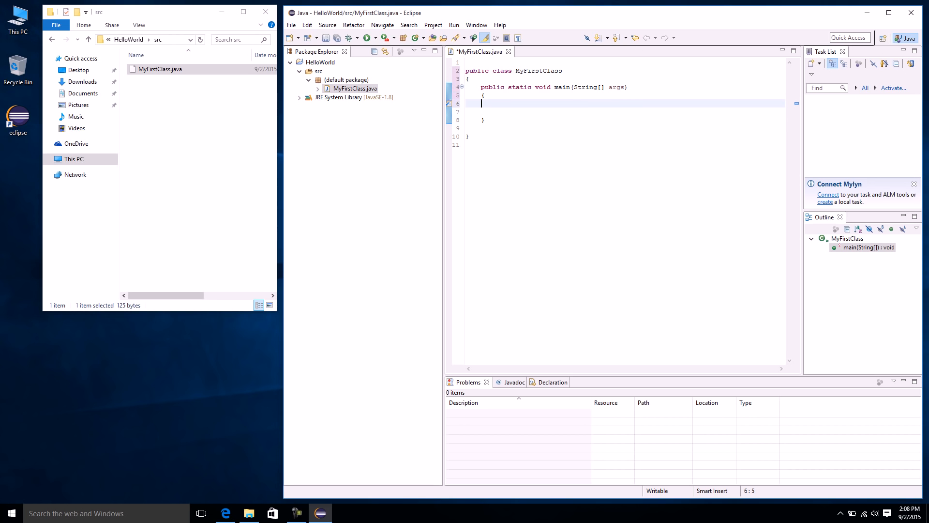
key(Down)
key(Delete)
key(Down)
key(Delete)
key(Up)
key(Up)
key(Tab)
Start a System.out statement on the empty line inside main, browsing the suggested System members.
drag(481, 87, 547, 87)
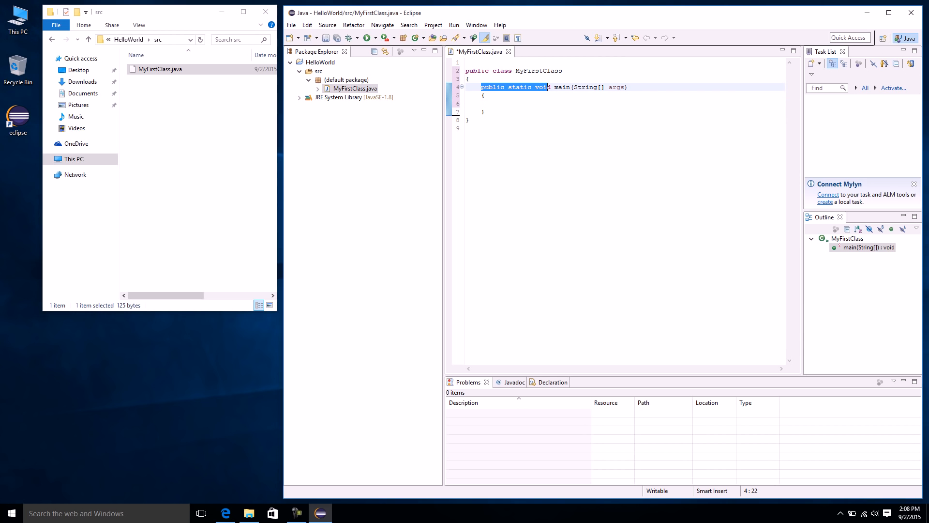
click(536, 87)
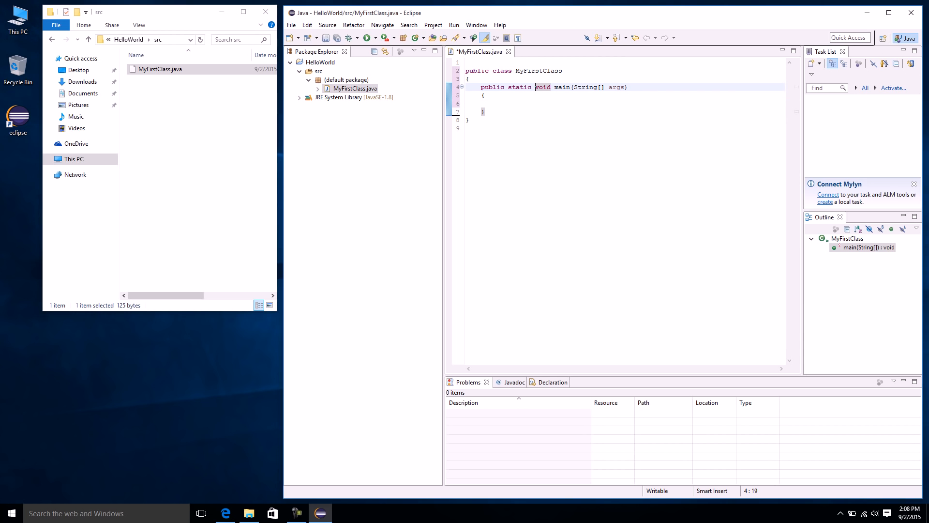
click(497, 104)
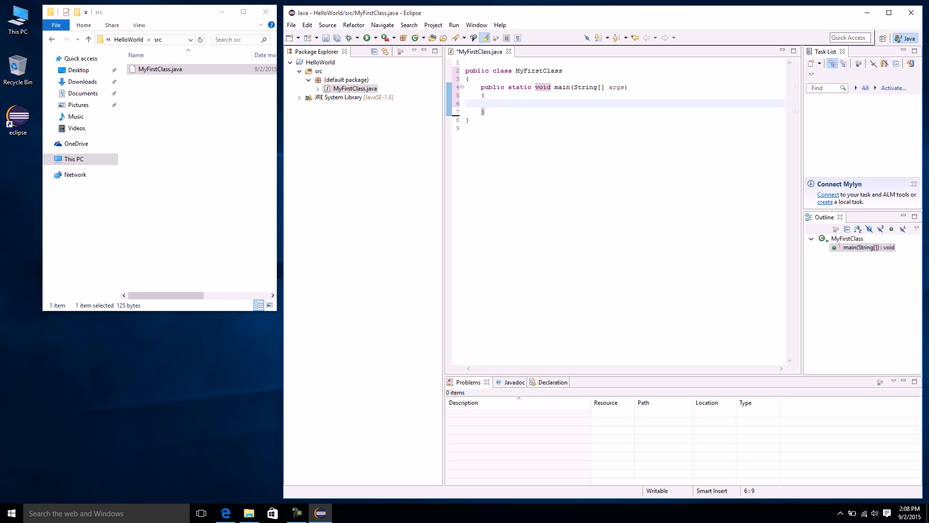
text(System.)
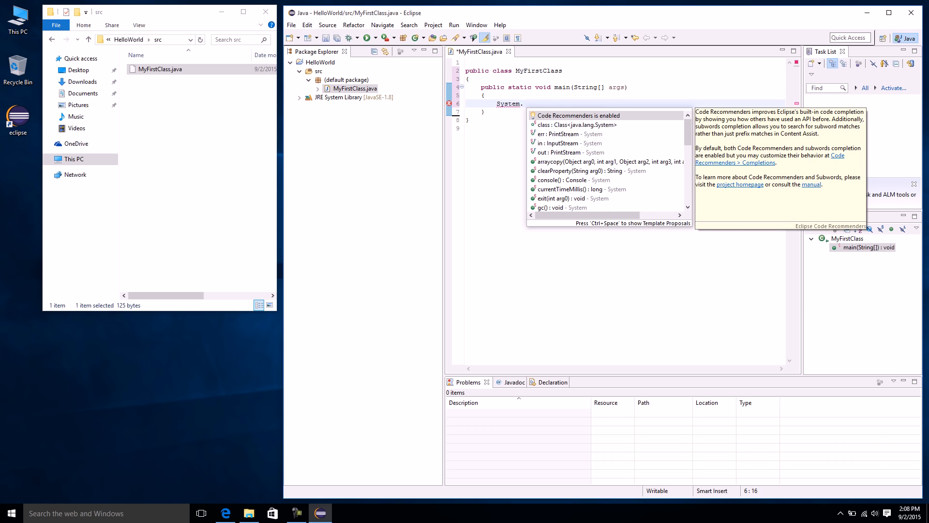
key(Down)
key(Down)
key(Down)
key(Down)
key(Down)
key(Down)
key(Down)
key(Down)
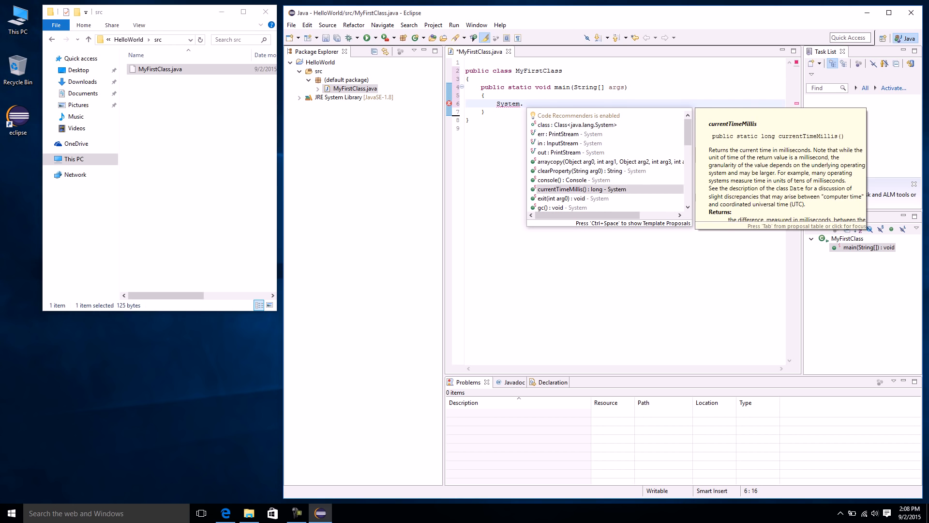
text(out)
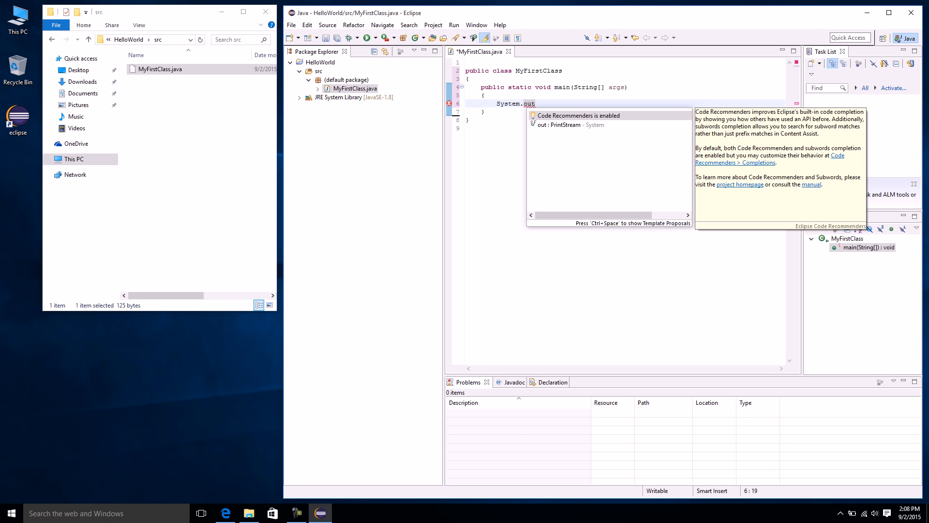
Complete the statement as System.out.println("Hello World"); and save MyFirstClass.java.
text(.println()
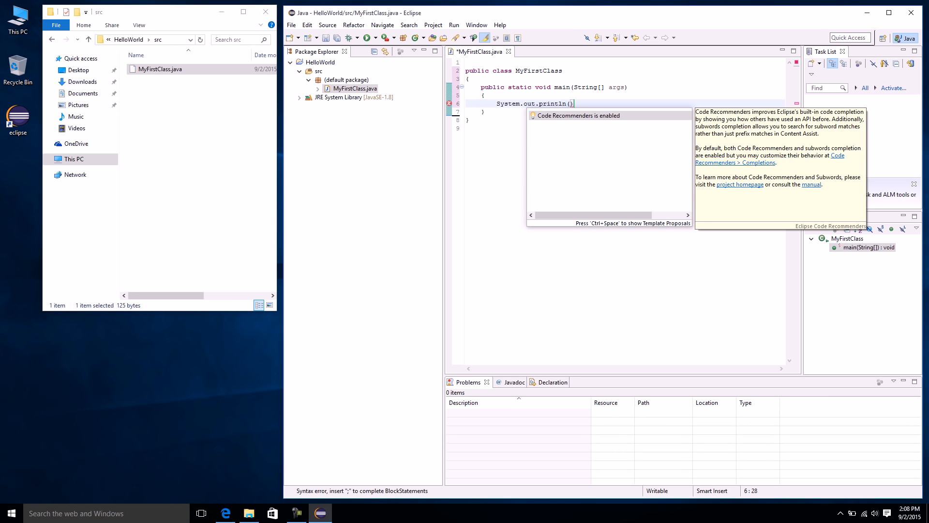
text(")
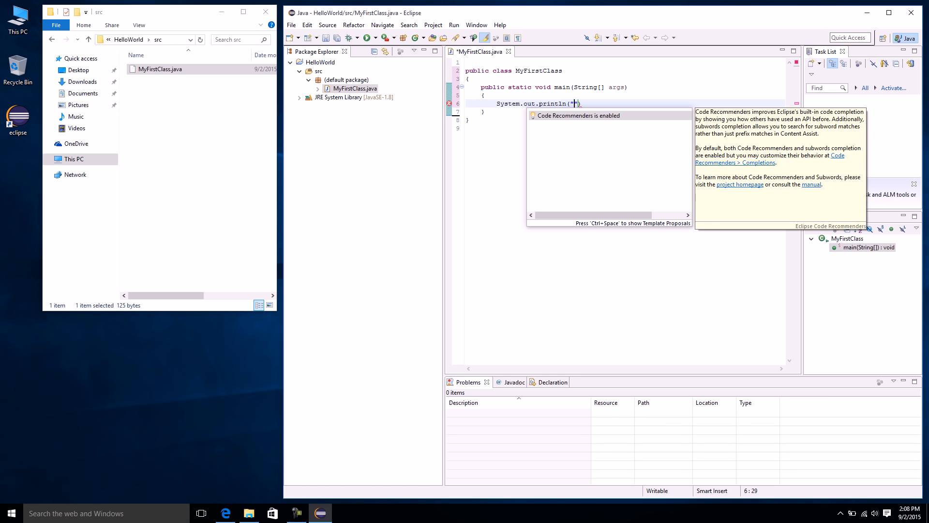
text(Hello World)
key(Escape)
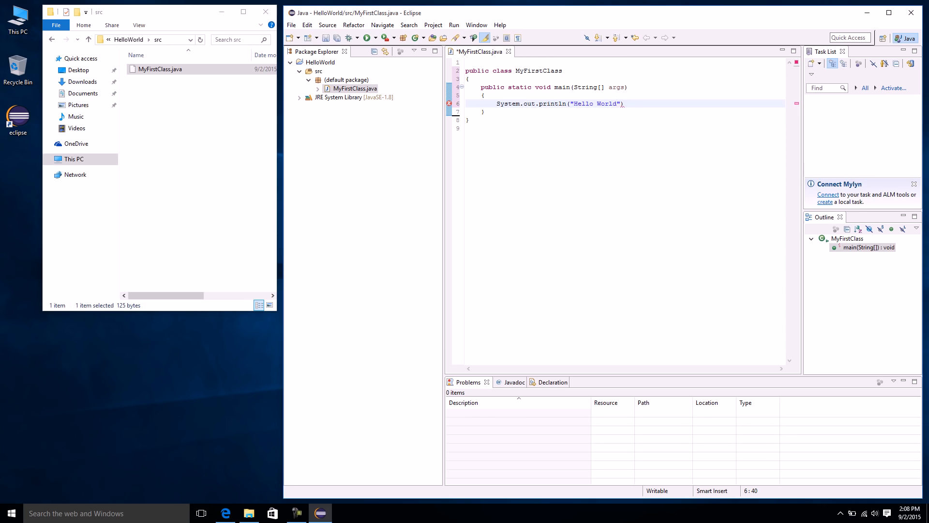
click(625, 103)
text(;)
key(ctrl+s)
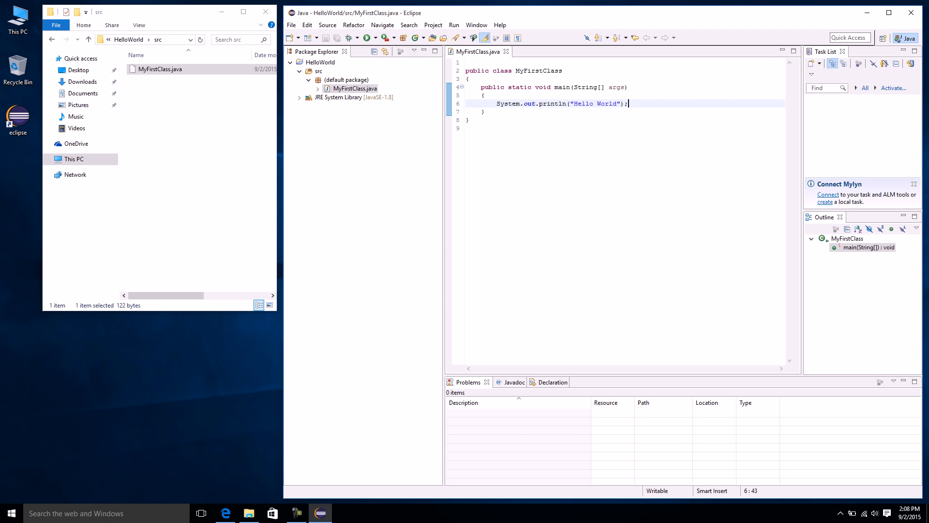
Maximize the Eclipse window, run MyFirstClass and check its output in the console.
drag(383, 13, 362, 0)
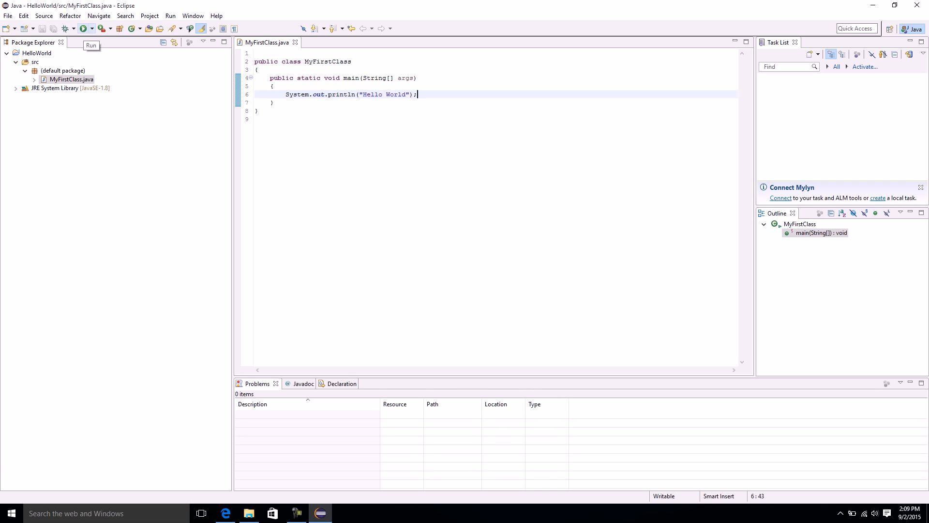
click(83, 29)
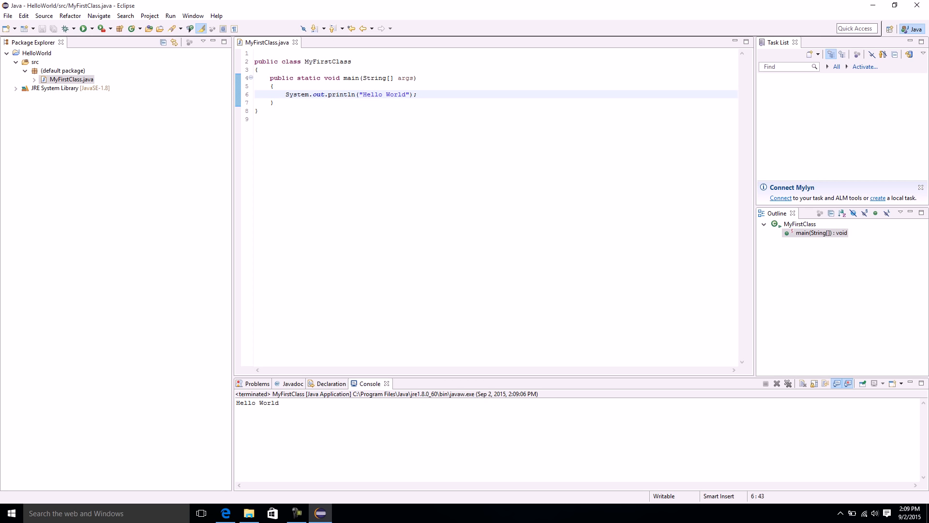
drag(281, 403, 236, 403)
click(237, 411)
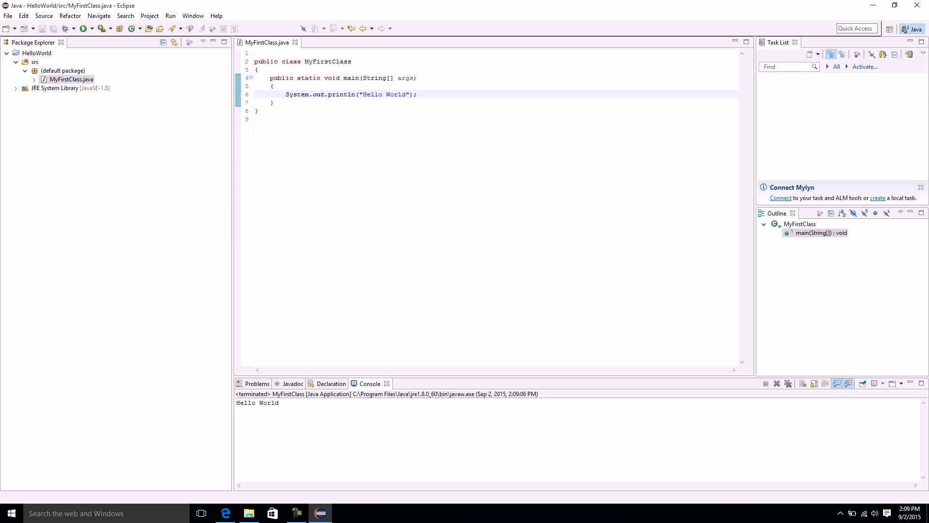
Change the printed text to "Hello World!!!" and try to run the program, dismissing the Save and Launch dialog.
click(406, 94)
text(!!!)
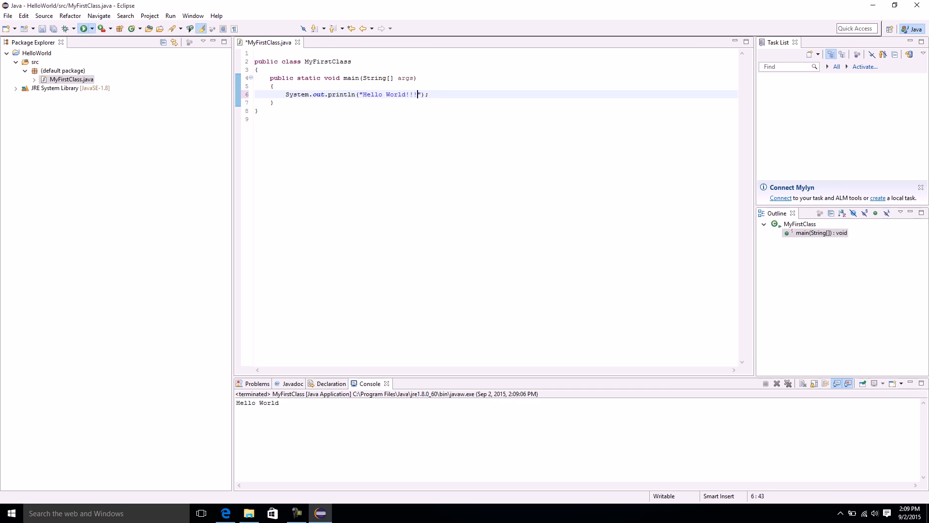
click(84, 29)
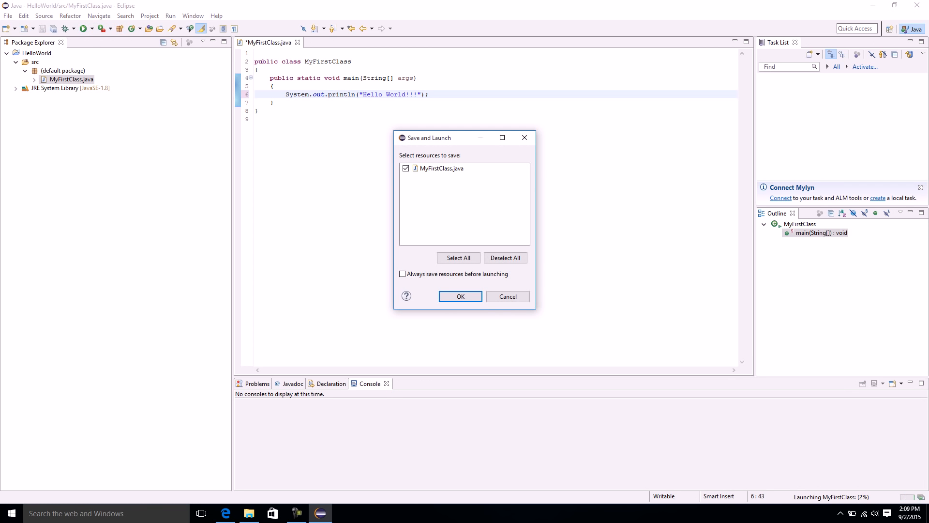
click(524, 137)
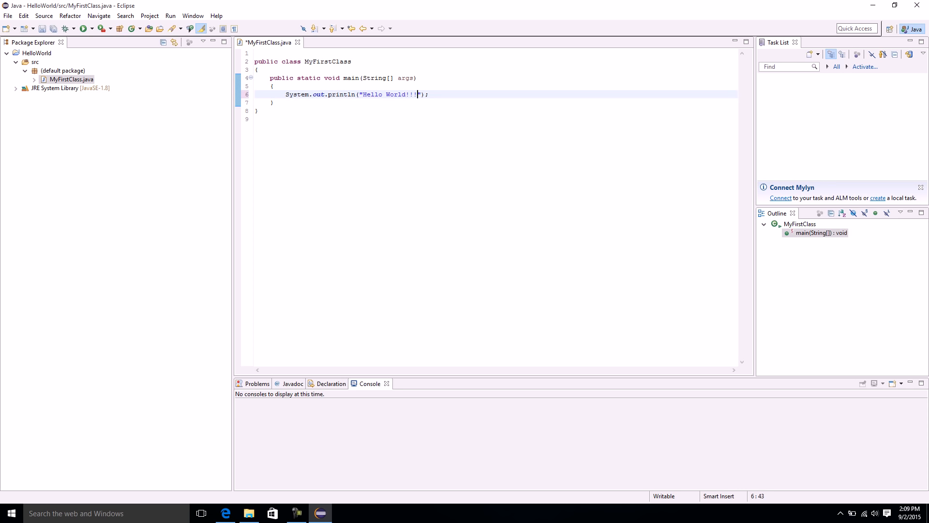
Run the program again, choosing to always save resources before launching.
click(83, 28)
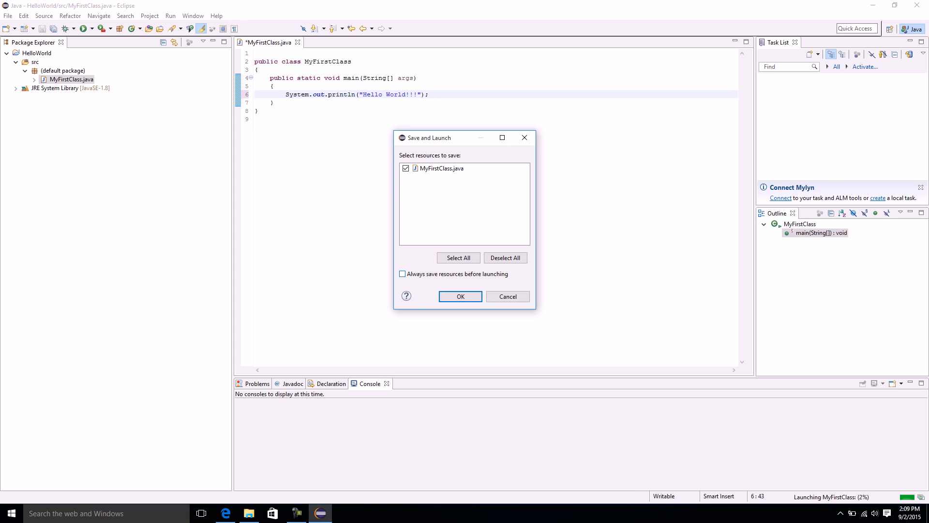
click(402, 274)
key(Return)
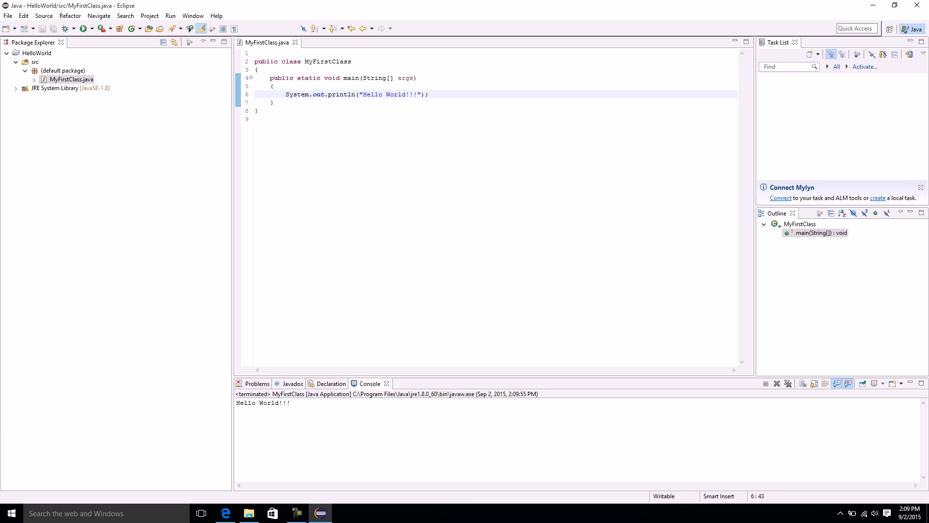
Add nine more exclamation marks to the printed Hello World text and rerun the program.
text(!!!!!!!!!)
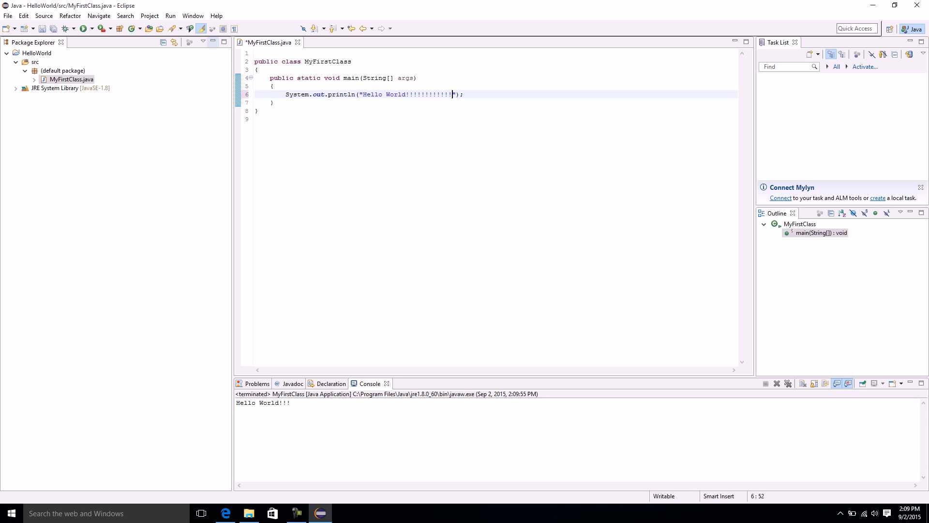
click(83, 29)
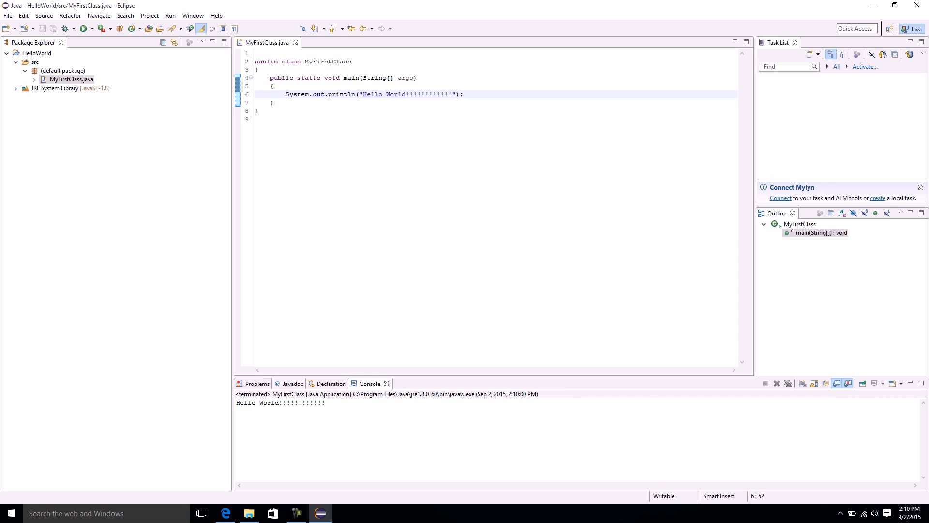
right_click(458, 213)
click(412, 208)
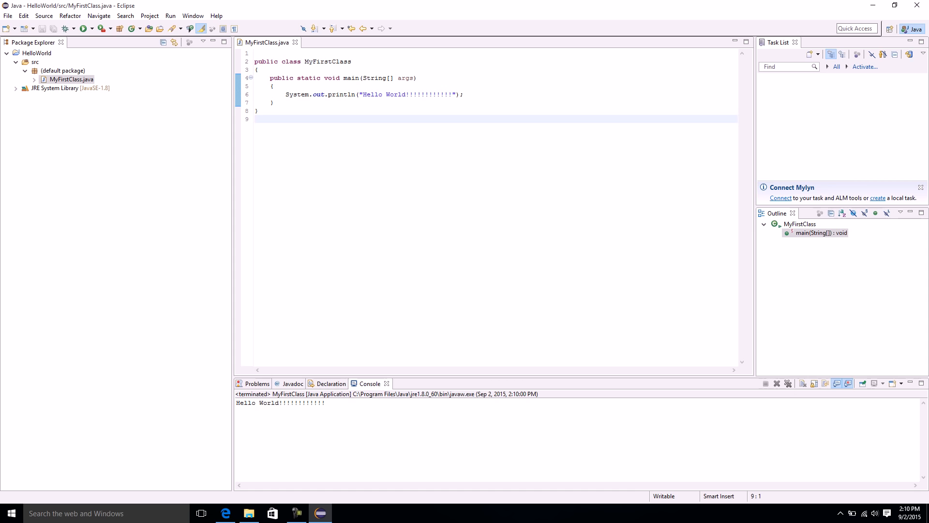